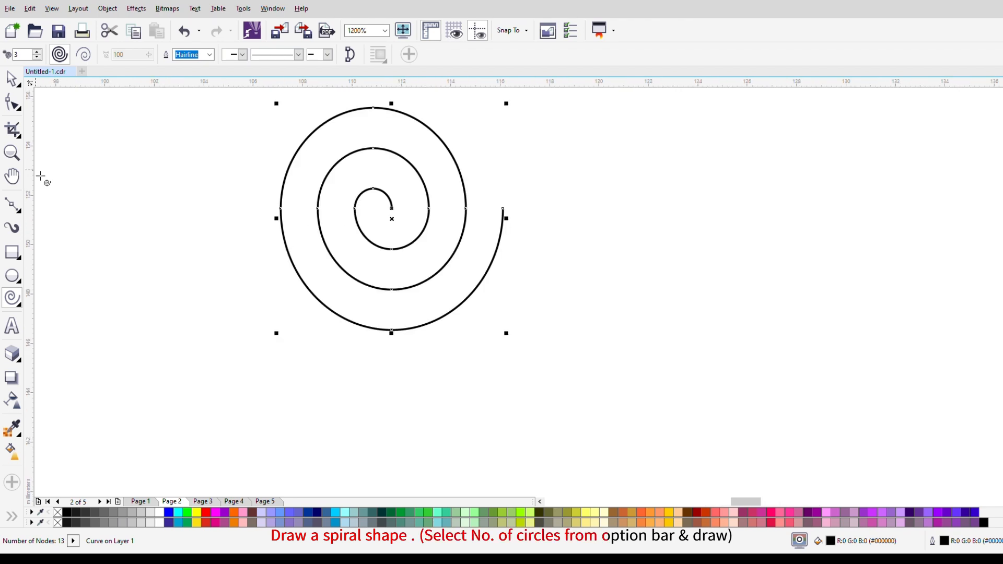
Extrude the spiral straight down with the vanishing point about 1.2 mm below its centre, and remove its outline
{"action": "left_click", "coordinate": [16, 358]}
{"action": "left_click_drag", "start_coordinate": [394, 208], "coordinate": [392, 303]}
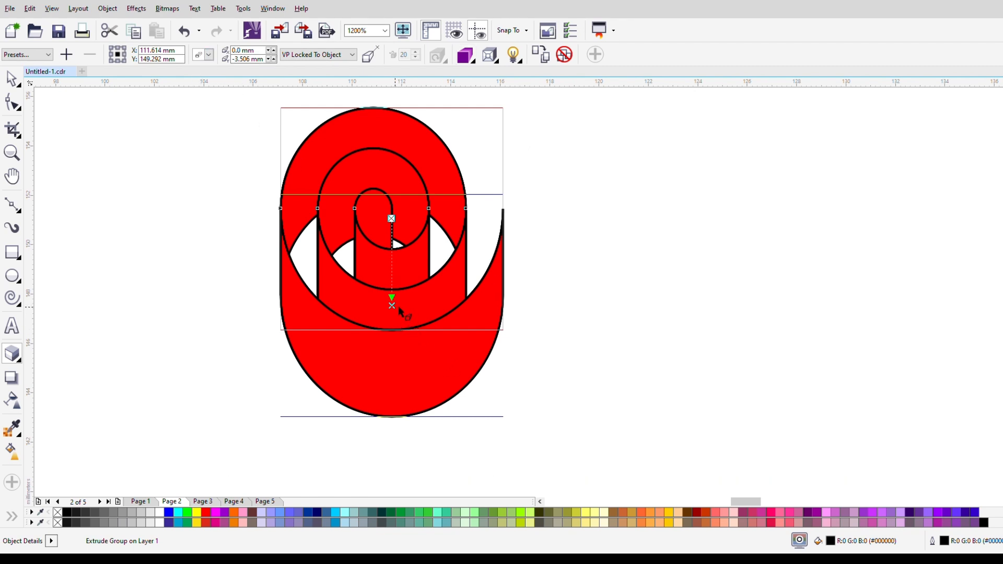
{"action": "left_click_drag", "start_coordinate": [391, 305], "coordinate": [392, 247]}
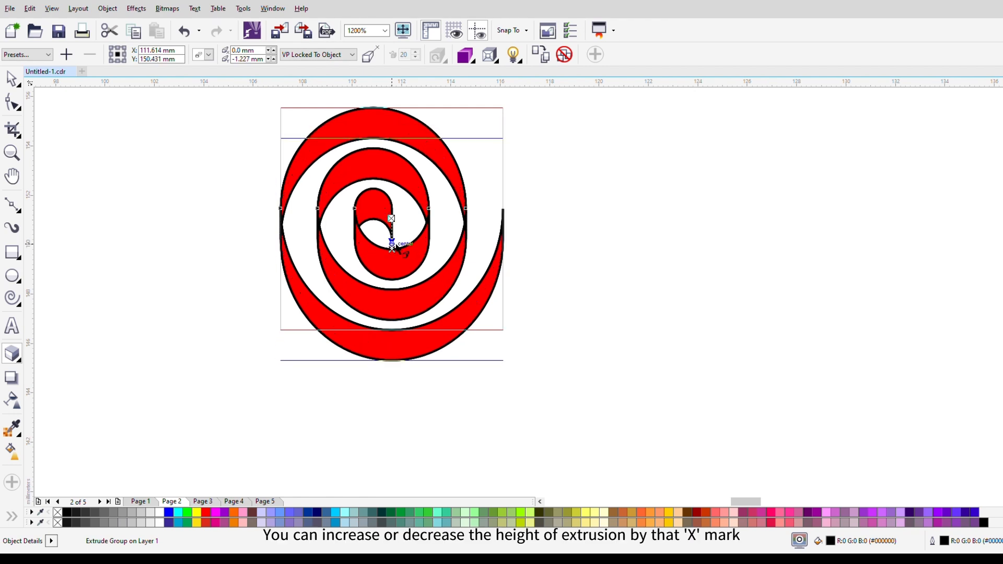
{"action": "left_click", "coordinate": [12, 78]}
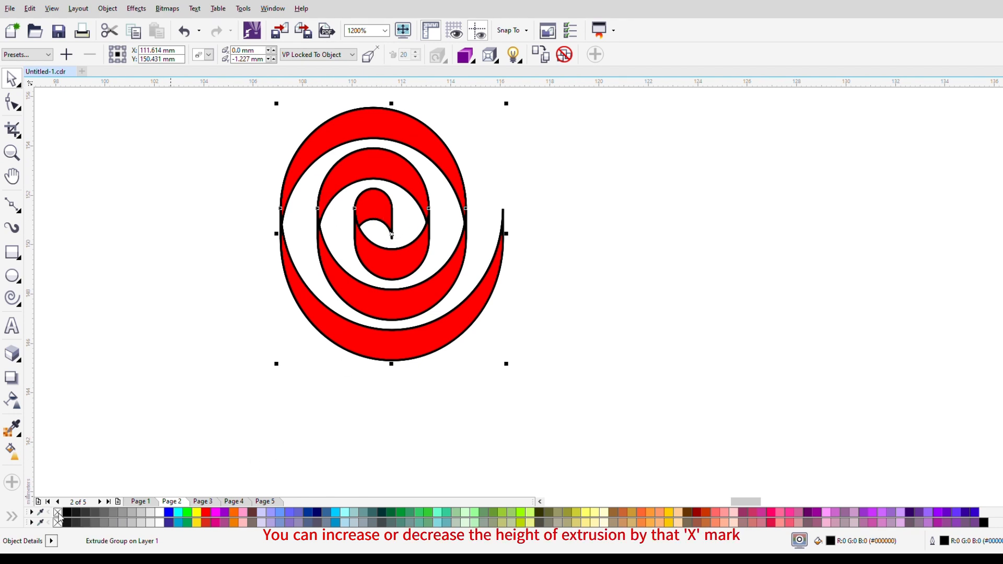
{"action": "right_click", "coordinate": [58, 513]}
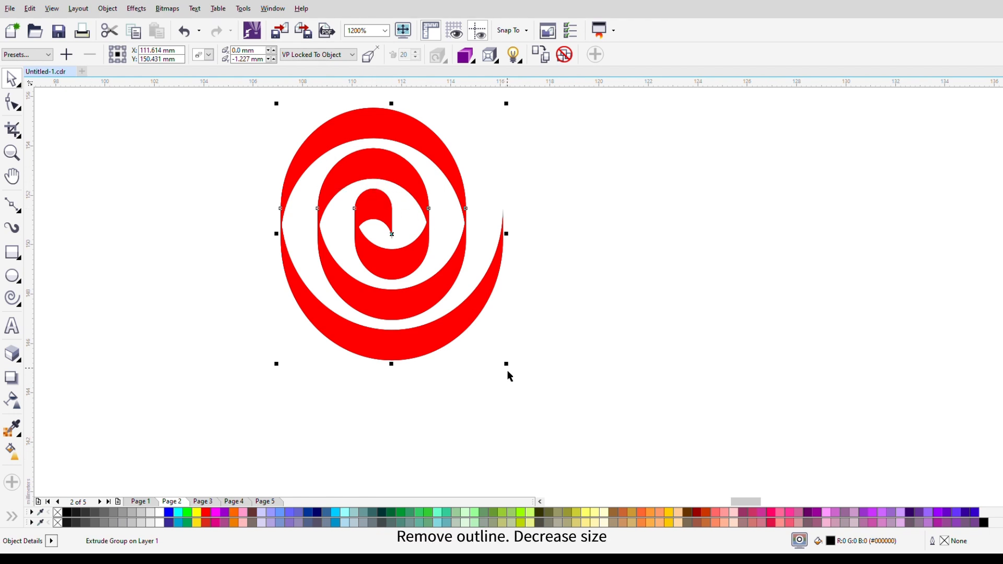
Scale the extruded spiral about its centre to about 45% and move it about 9 mm up and 2 mm left
{"action": "left_click_drag", "start_coordinate": [513, 372], "coordinate": [453, 305]}
{"action": "scroll", "coordinate": [445, 272], "scroll_direction": "down", "scroll_amount": 1}
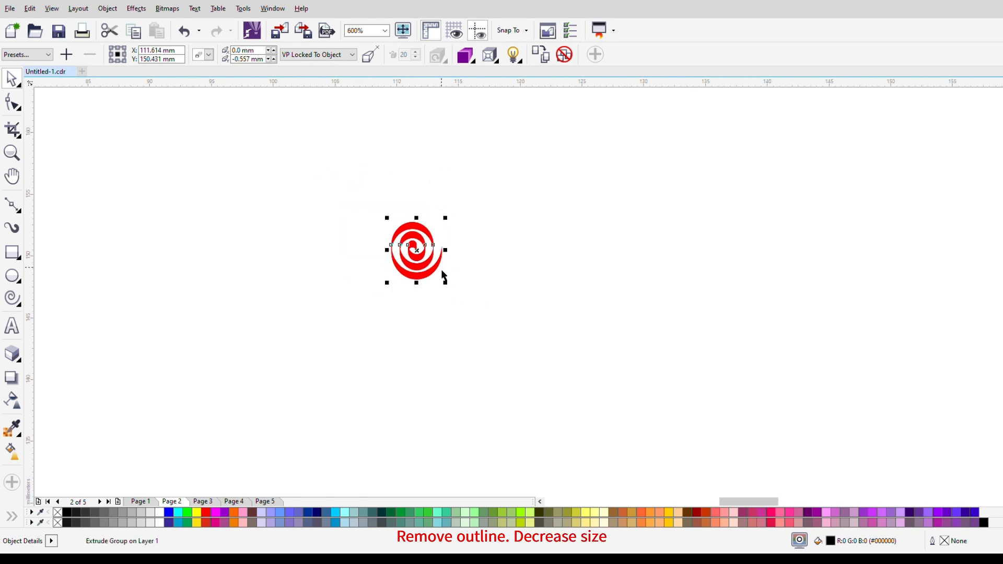
{"action": "scroll", "coordinate": [444, 274], "scroll_direction": "down", "scroll_amount": 1}
{"action": "left_click_drag", "start_coordinate": [437, 259], "coordinate": [425, 205]}
{"action": "scroll", "coordinate": [415, 188], "scroll_direction": "up", "scroll_amount": 3}
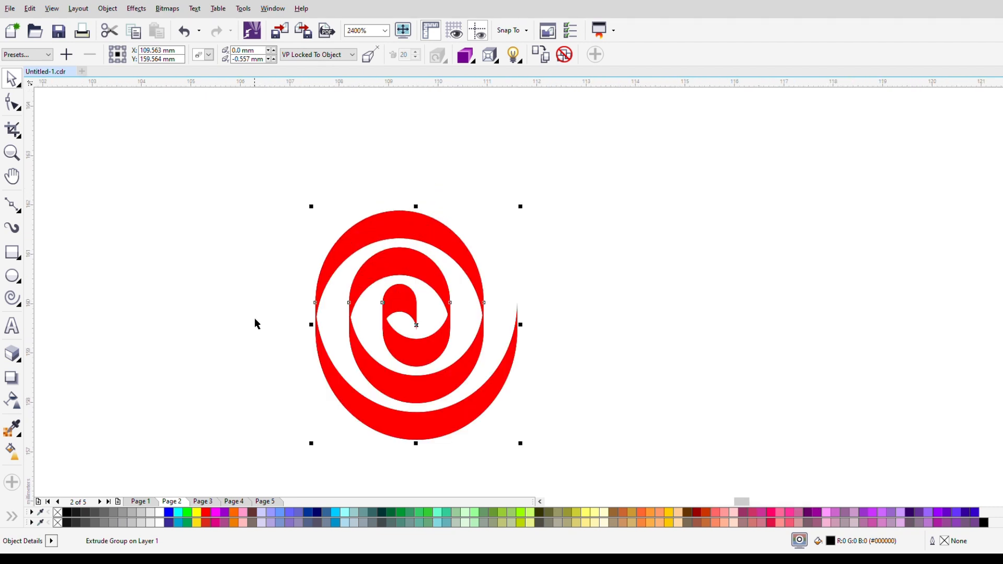
Break the extrude group apart and delete the original spiral curve
{"action": "left_click", "coordinate": [408, 313]}
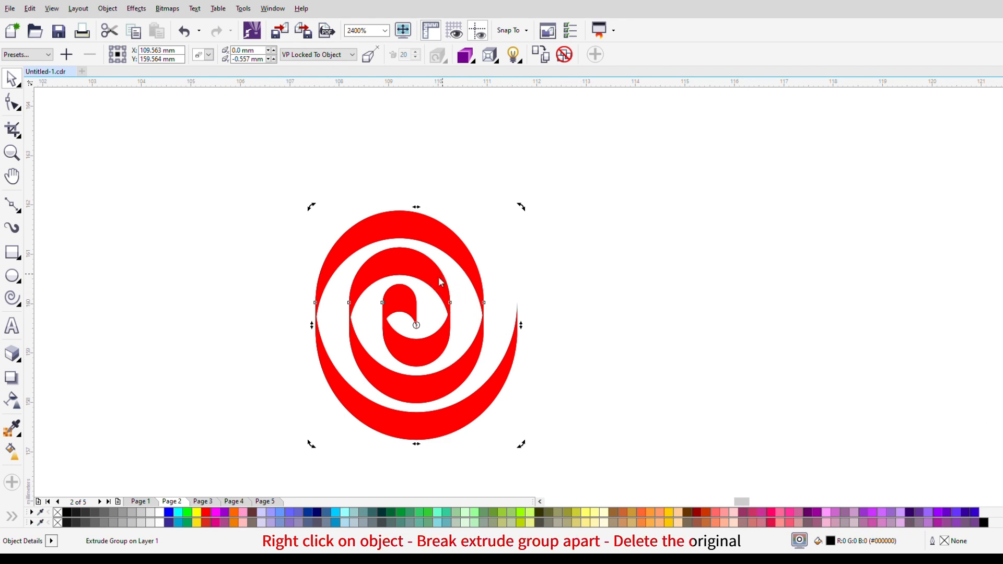
{"action": "key", "text": "ctrl+k"}
{"action": "left_click_drag", "start_coordinate": [415, 320], "coordinate": [703, 263]}
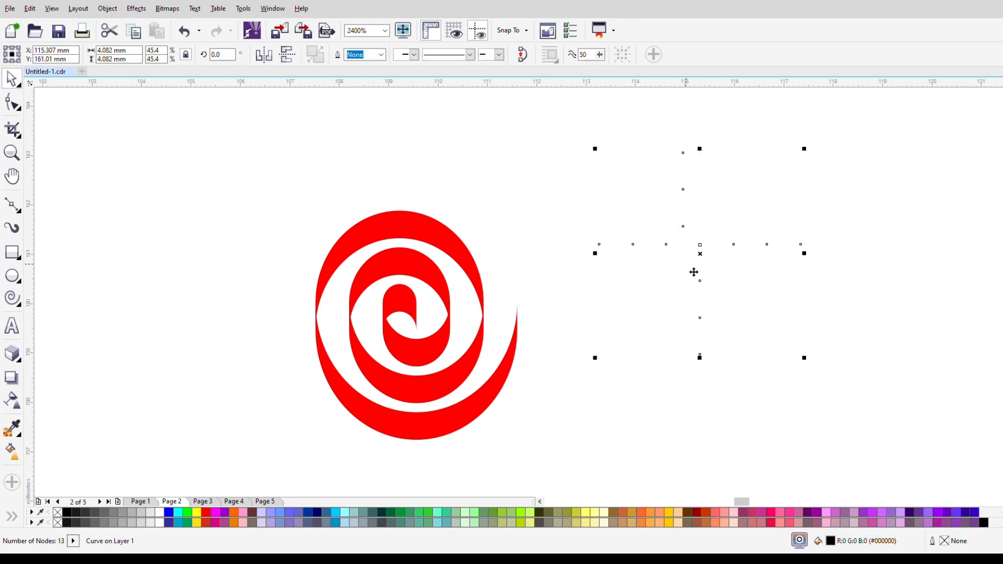
{"action": "key", "text": "Delete"}
Ungroup the red extruded pieces and weld all of them into one spiral shape
{"action": "left_click", "coordinate": [428, 337]}
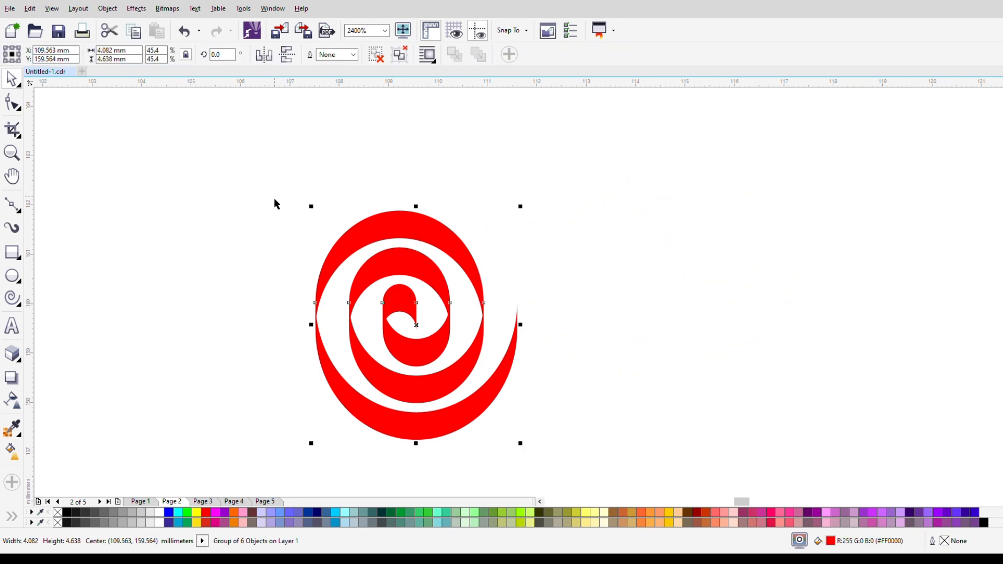
{"action": "left_click", "coordinate": [530, 411]}
{"action": "left_click", "coordinate": [447, 329]}
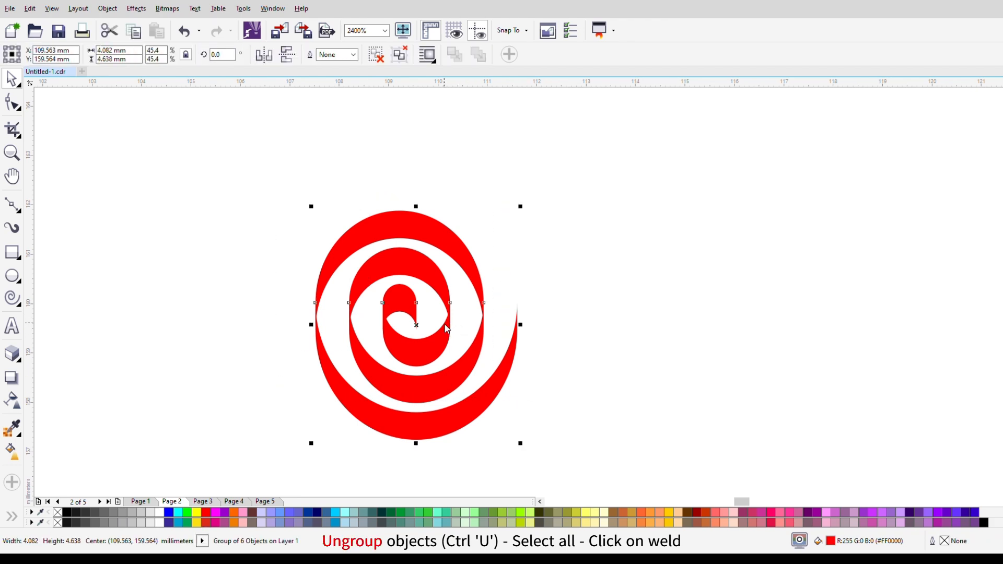
{"action": "left_click", "coordinate": [496, 185]}
{"action": "left_click_drag", "start_coordinate": [251, 193], "coordinate": [565, 452]}
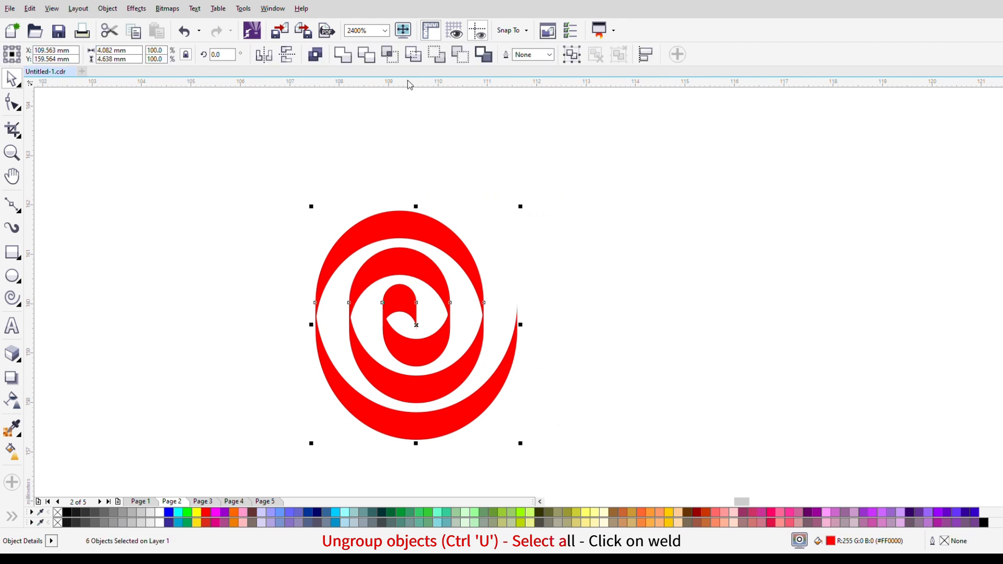
{"action": "left_click", "coordinate": [343, 54]}
{"action": "left_click", "coordinate": [633, 228]}
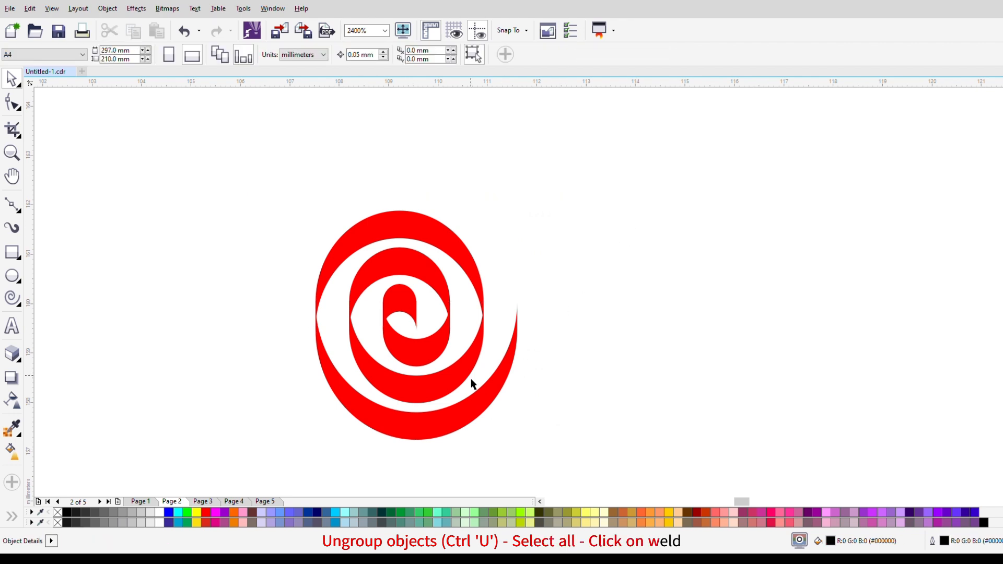
Scale the welded spiral about its centre down to about 1.4 × 1.6 mm
{"action": "left_click", "coordinate": [483, 410]}
{"action": "left_click_drag", "start_coordinate": [528, 453], "coordinate": [454, 368]}
{"action": "scroll", "coordinate": [427, 337], "scroll_direction": "up", "scroll_amount": 1}
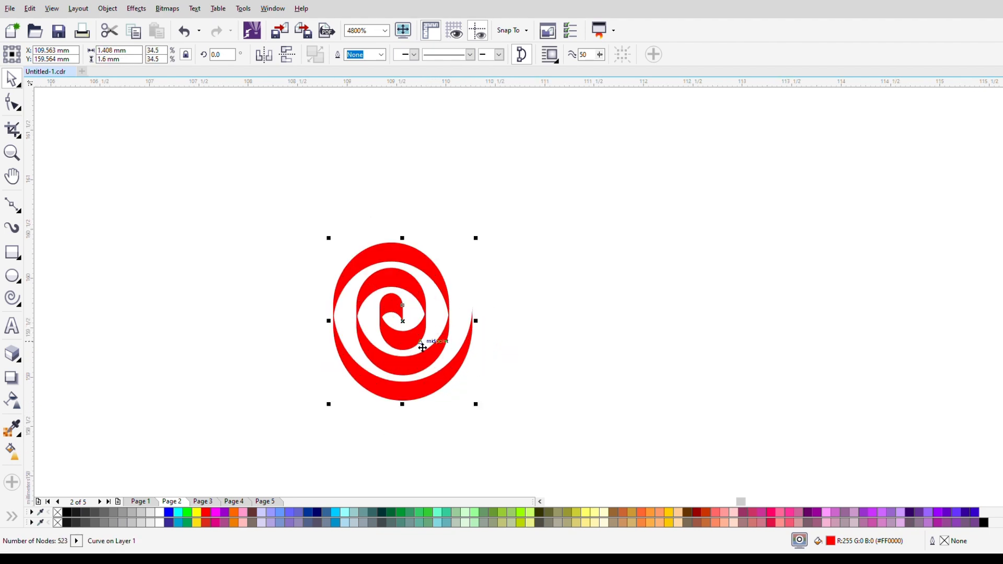
{"action": "left_click", "coordinate": [218, 389]}
Apply a vertical linear fountain fill to the spiral, from dark red at its top to bright red at its bottom
{"action": "left_click", "coordinate": [9, 455]}
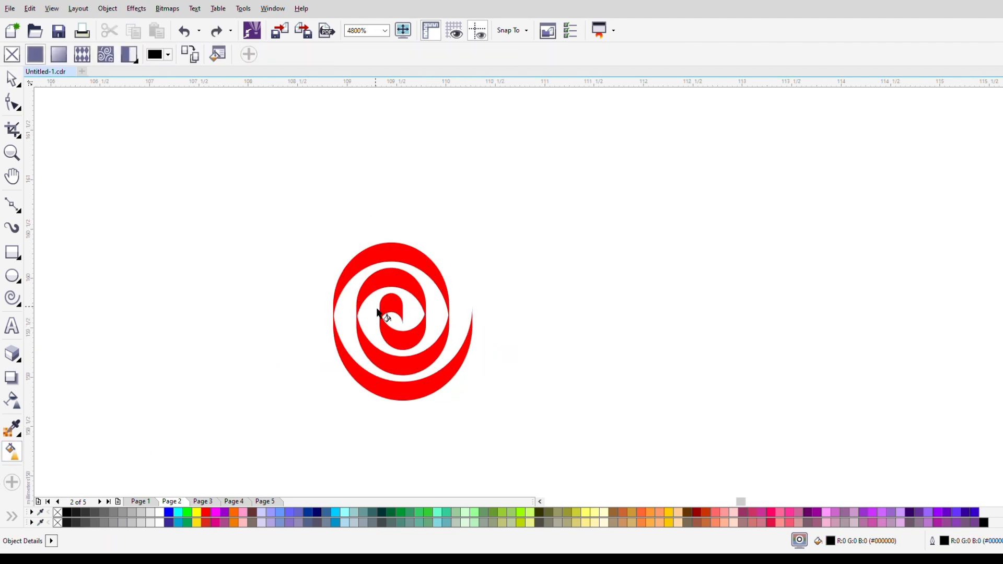
{"action": "left_click", "coordinate": [405, 310]}
{"action": "left_click_drag", "start_coordinate": [395, 249], "coordinate": [396, 381]}
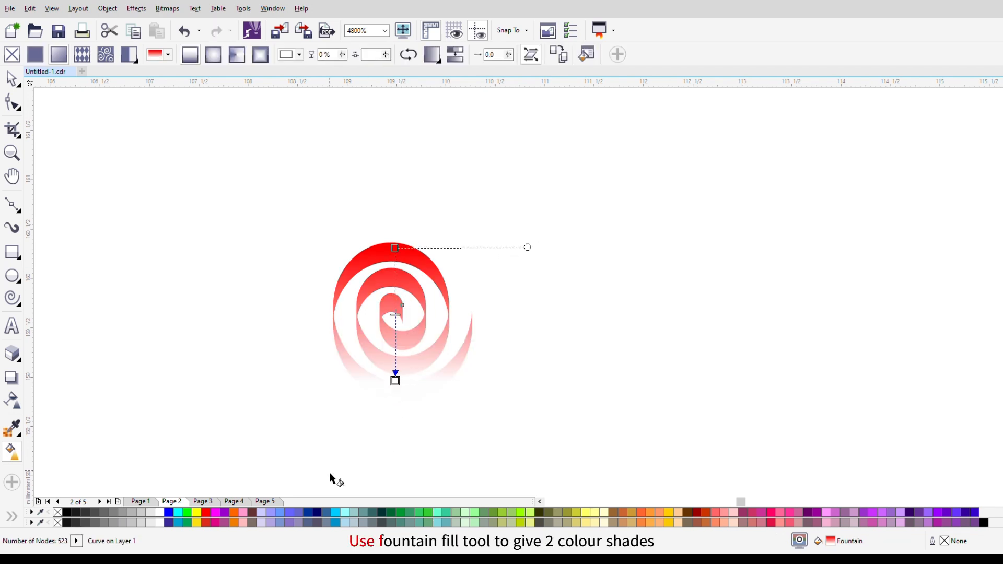
{"action": "left_click", "coordinate": [206, 516]}
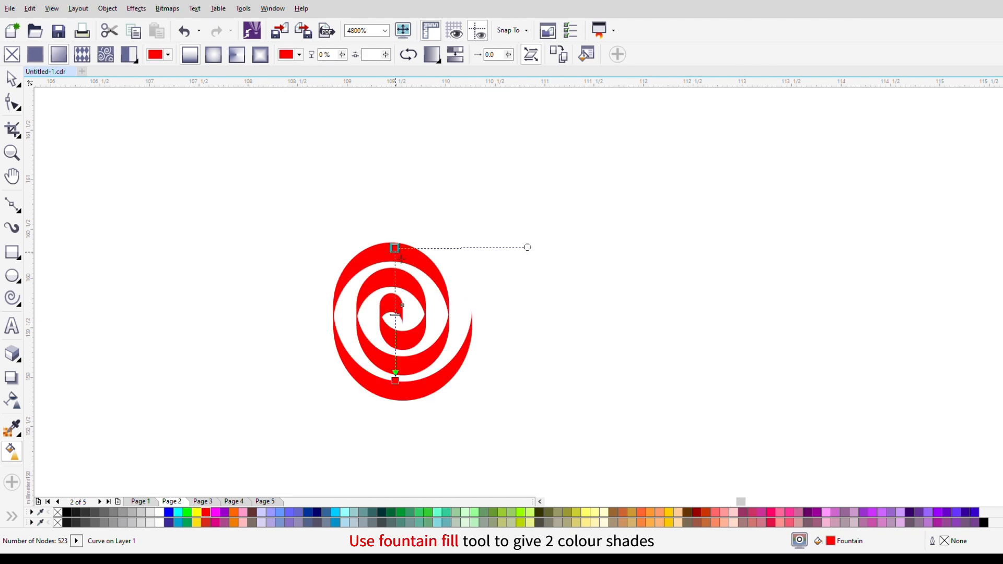
{"action": "left_click", "coordinate": [694, 513]}
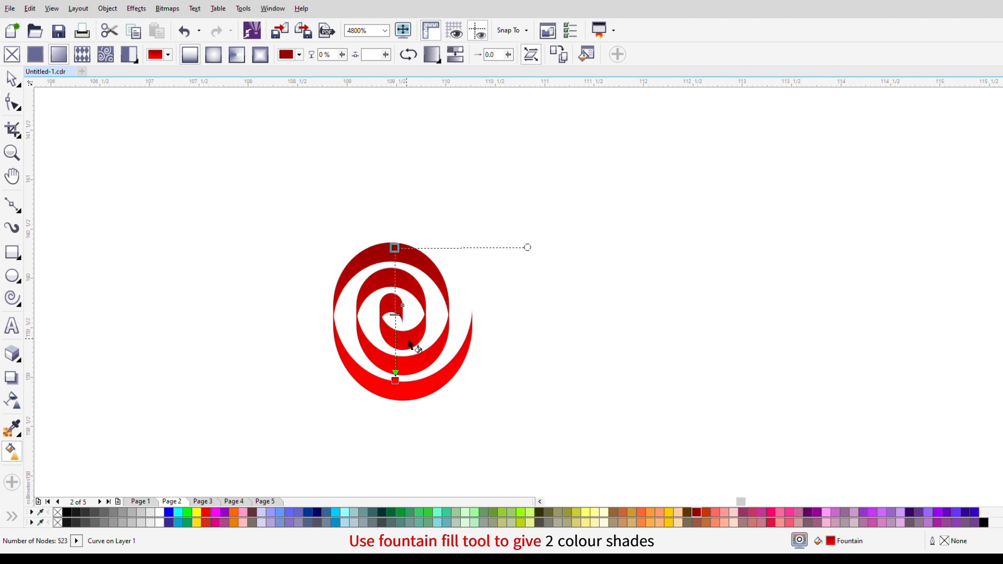
{"action": "left_click_drag", "start_coordinate": [394, 247], "coordinate": [396, 267]}
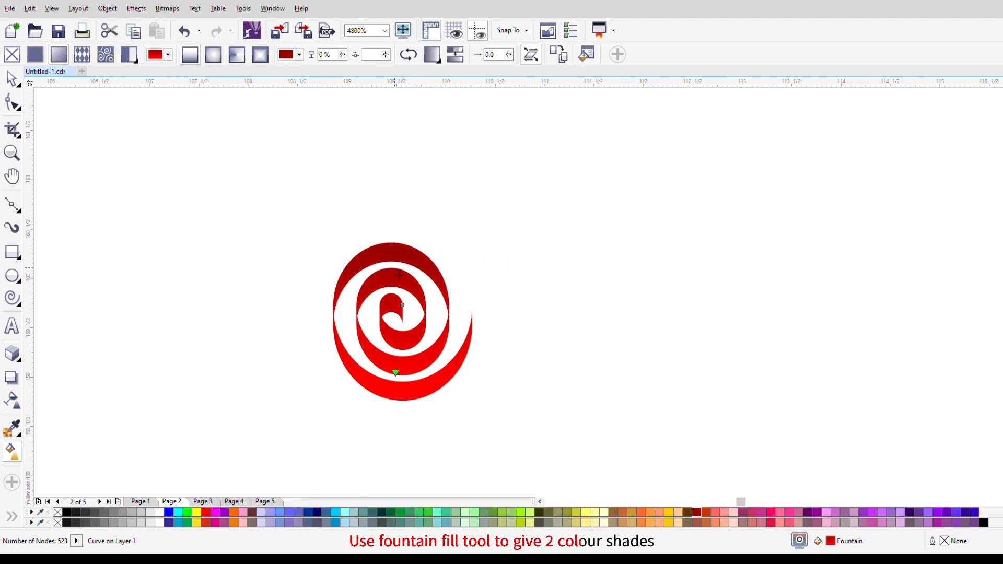
{"action": "left_click_drag", "start_coordinate": [395, 381], "coordinate": [395, 374]}
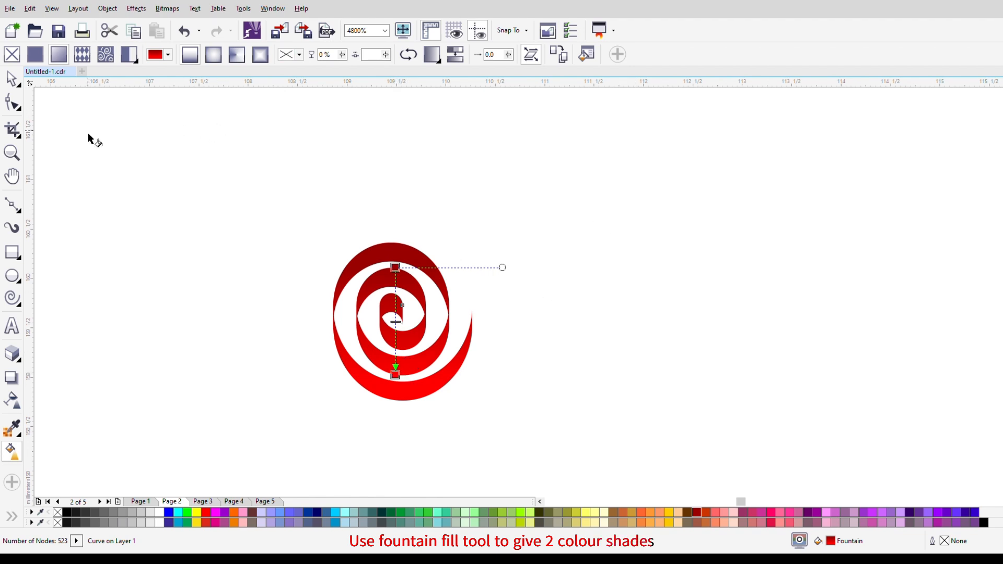
{"action": "left_click", "coordinate": [13, 78]}
{"action": "left_click", "coordinate": [160, 190]}
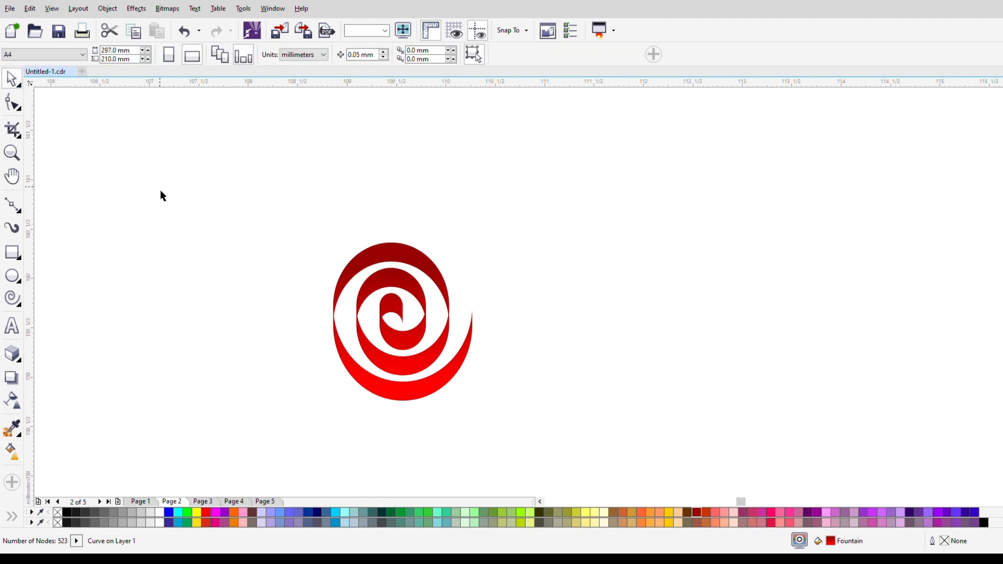
Make a horizontally mirrored copy of the spiral adjoining its right side and mirror the copy vertically
{"action": "left_click", "coordinate": [361, 327]}
{"action": "left_click_drag", "start_coordinate": [330, 322], "coordinate": [497, 329]}
{"action": "right_click", "coordinate": [497, 329]}
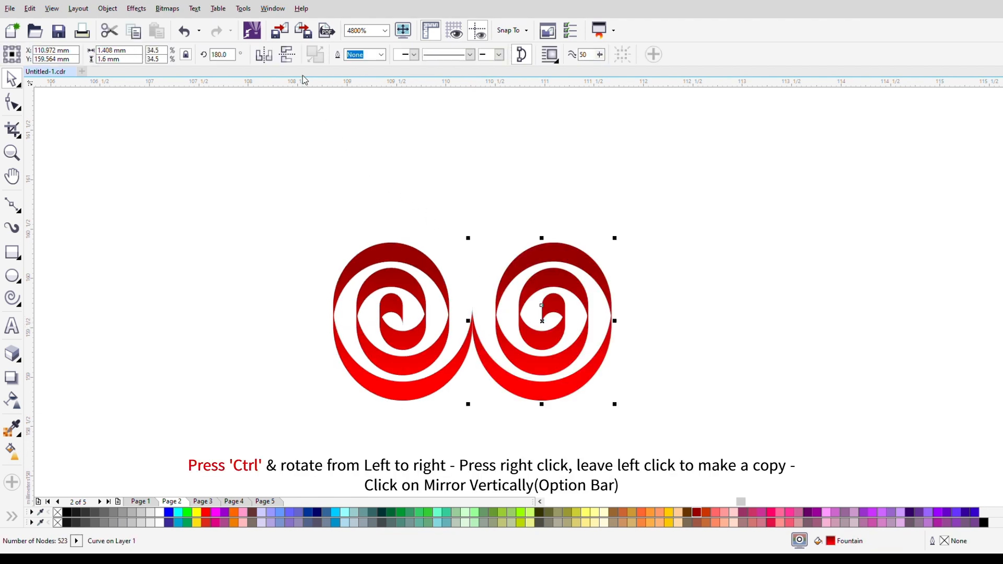
{"action": "left_click", "coordinate": [286, 59]}
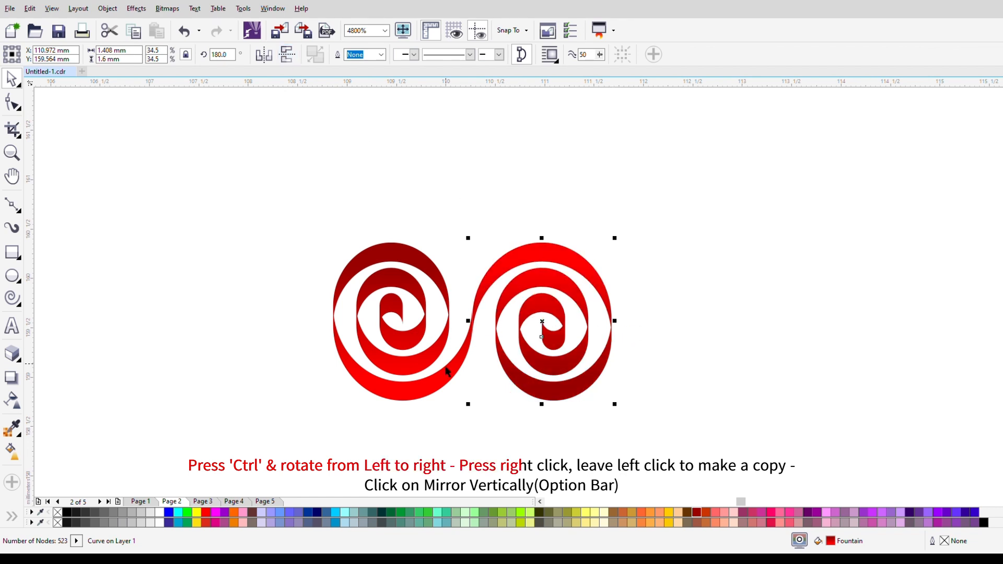
Shift the copied spiral about 0.01 mm to the left so its tail overlaps the tail of the first spiral
{"action": "left_click", "coordinate": [423, 372], "text": "shift"}
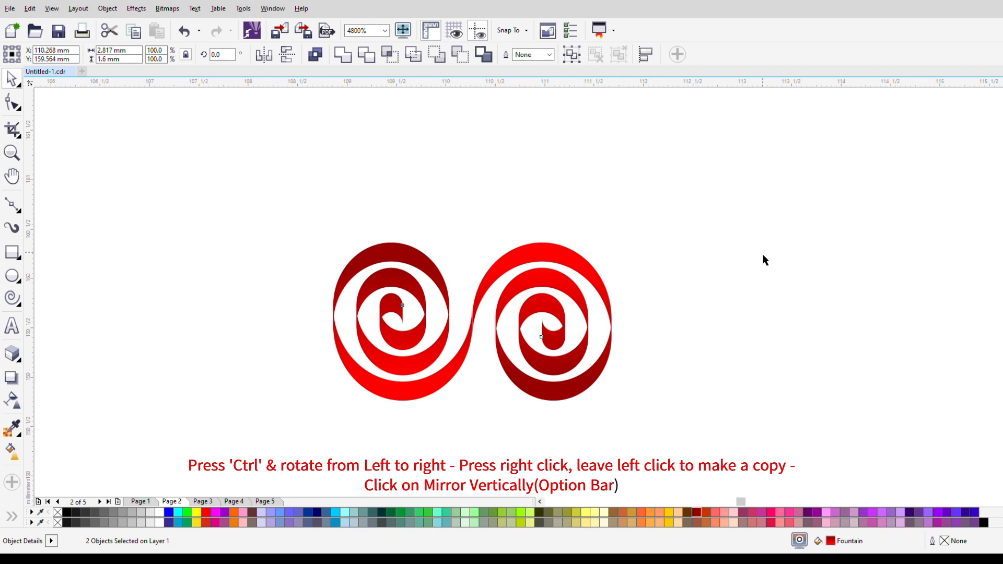
{"action": "left_click", "coordinate": [698, 262]}
{"action": "scroll", "coordinate": [542, 328], "scroll_direction": "up", "scroll_amount": 3}
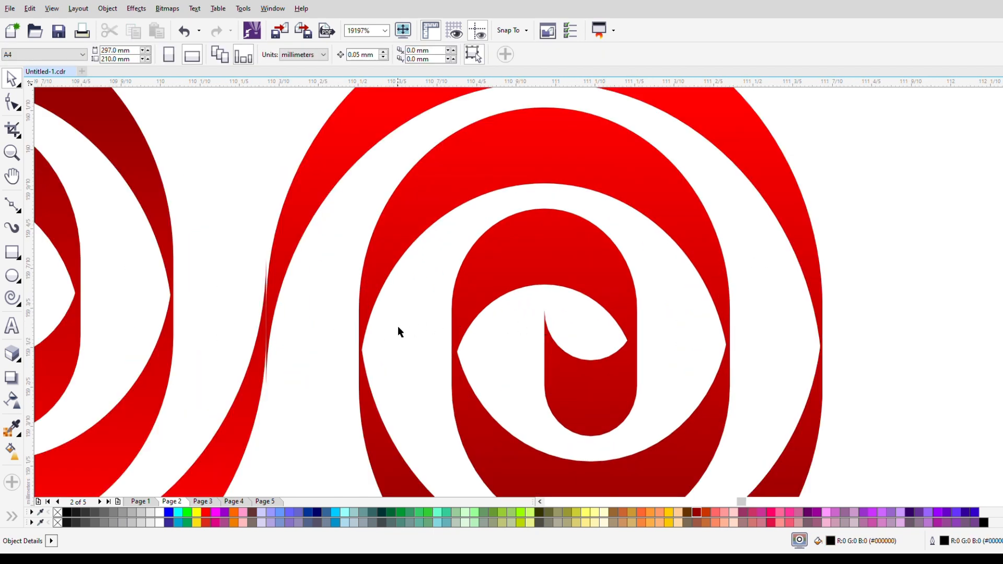
{"action": "left_click", "coordinate": [378, 303]}
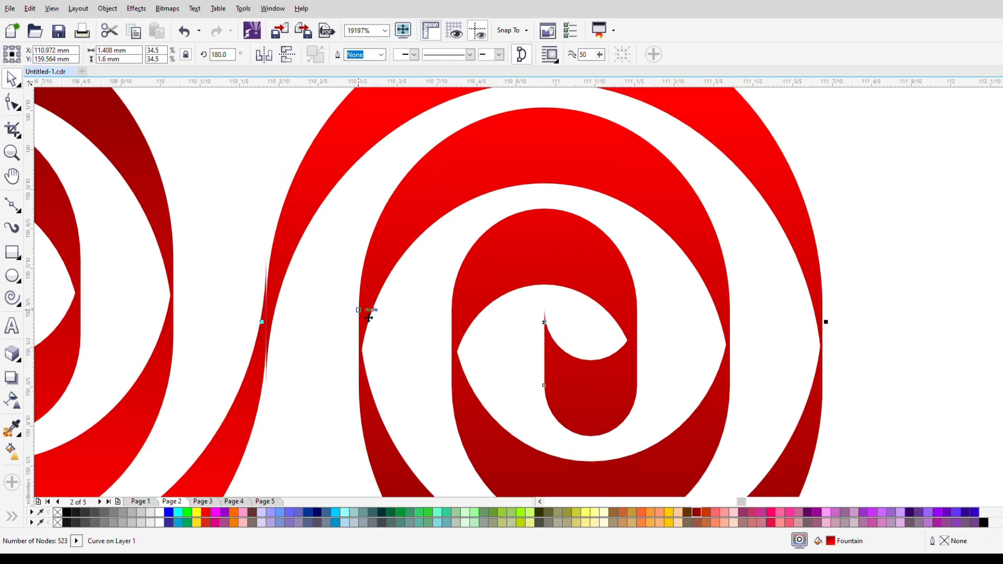
{"action": "key", "text": "ctrl+Left"}
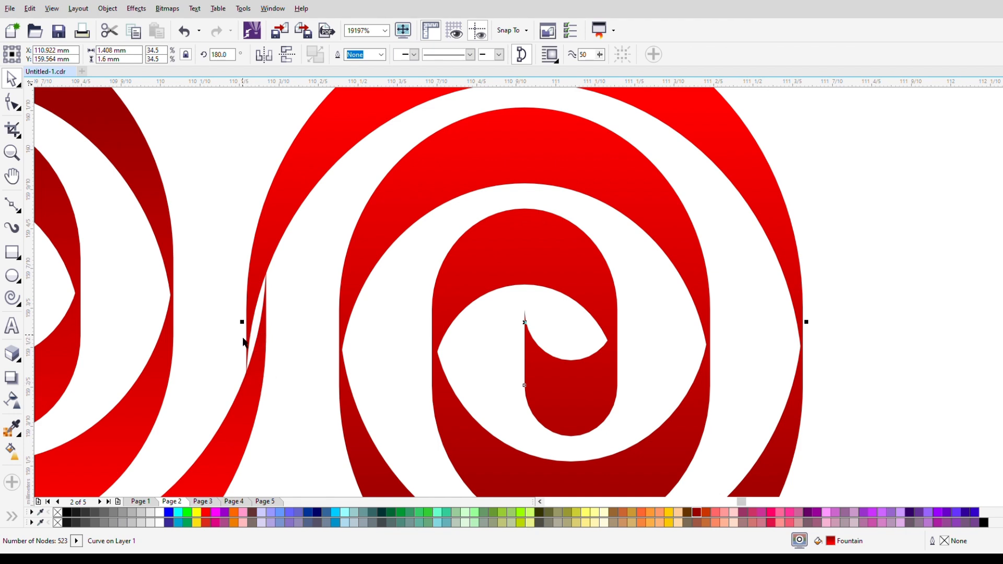
{"action": "key", "text": "ctrl+Right"}
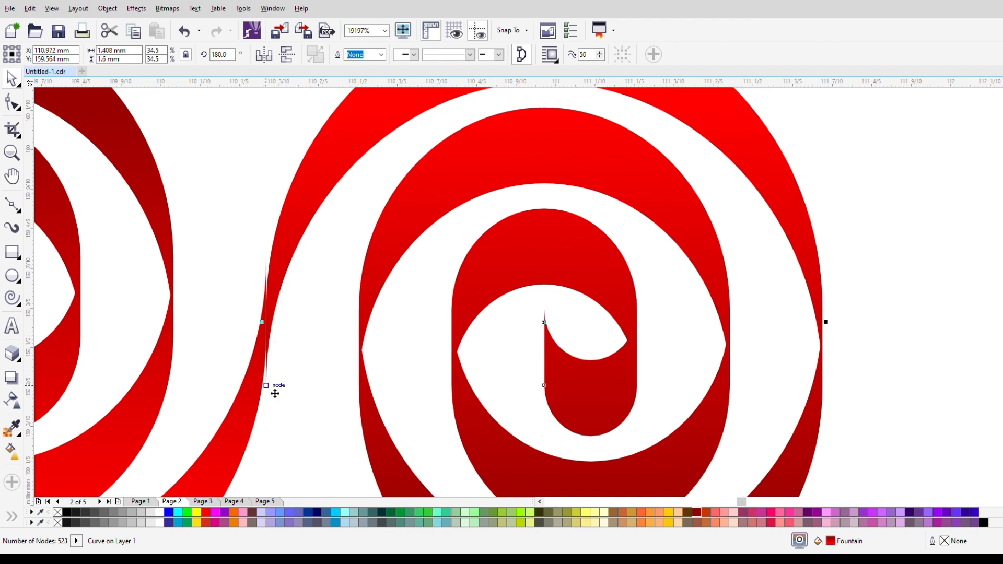
{"action": "left_click_drag", "start_coordinate": [274, 393], "coordinate": [267, 393]}
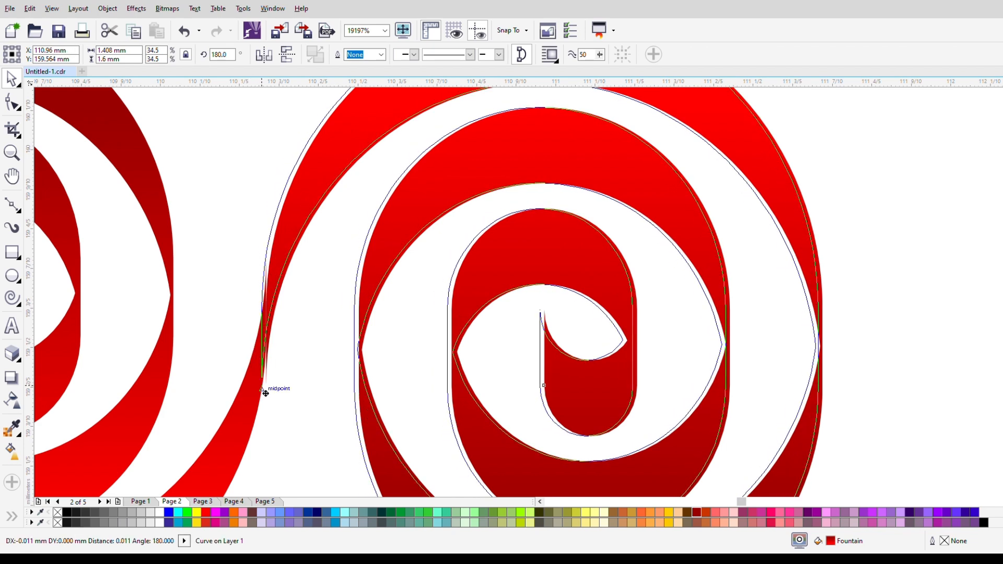
{"action": "left_click_drag", "start_coordinate": [266, 392], "coordinate": [261, 392]}
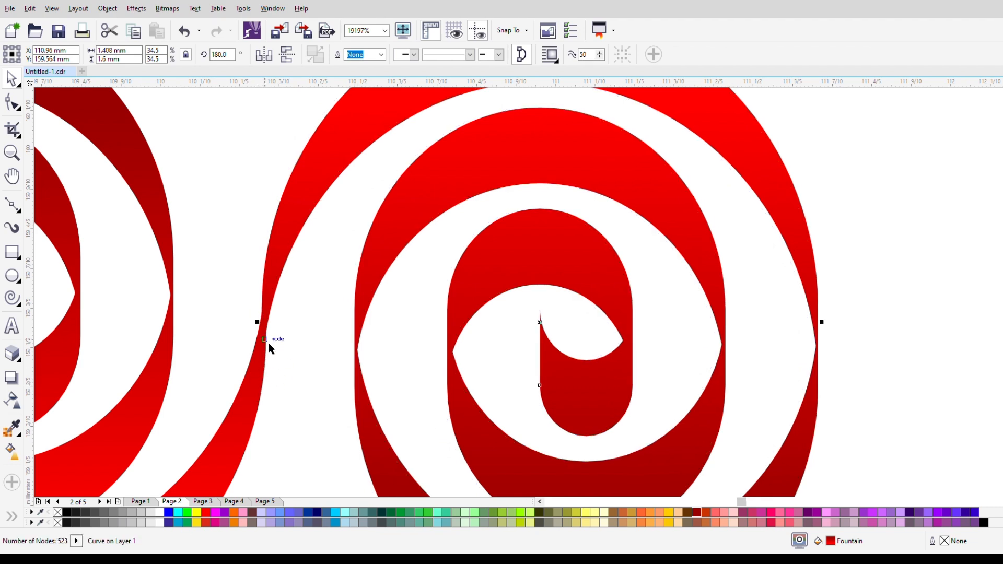
Weld the two adjoining spirals into a single shape
{"action": "scroll", "coordinate": [266, 361], "scroll_direction": "down", "scroll_amount": 2}
{"action": "left_click", "coordinate": [258, 389], "text": "shift"}
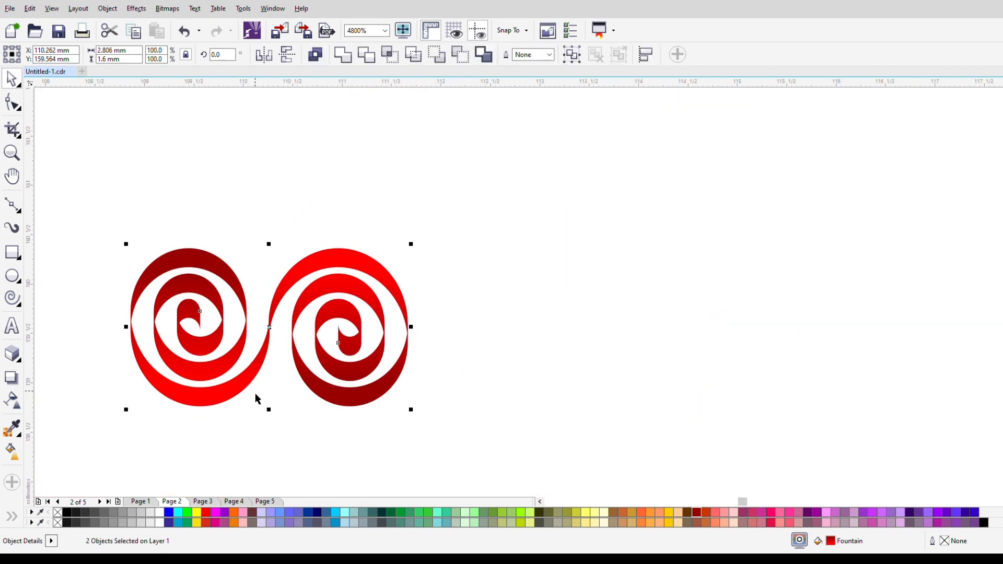
{"action": "left_click", "coordinate": [343, 54]}
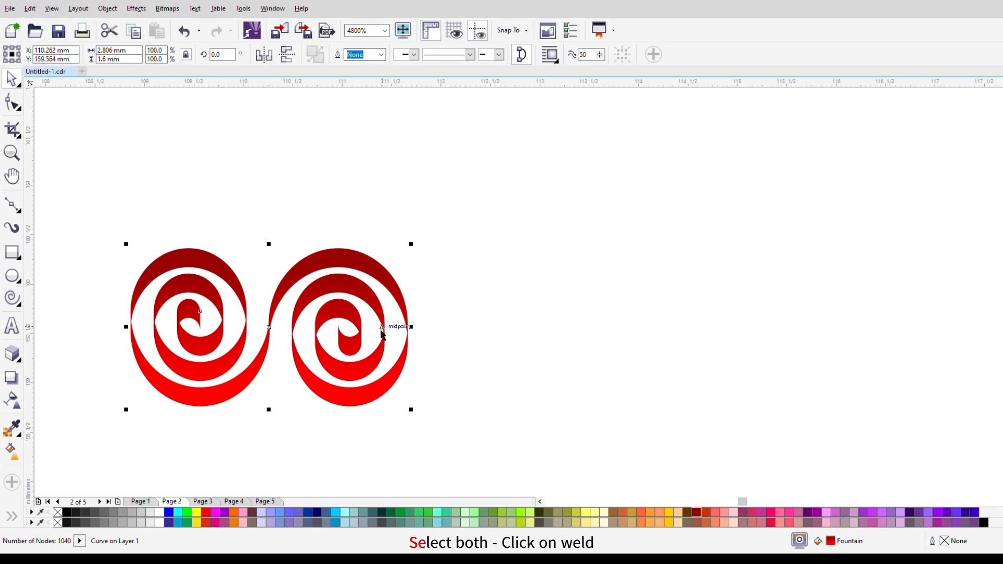
Scale the double spiral about its centre to about 56% and move it about 2 mm right and 2.6 mm up
{"action": "scroll", "coordinate": [384, 337], "scroll_direction": "up", "scroll_amount": 1}
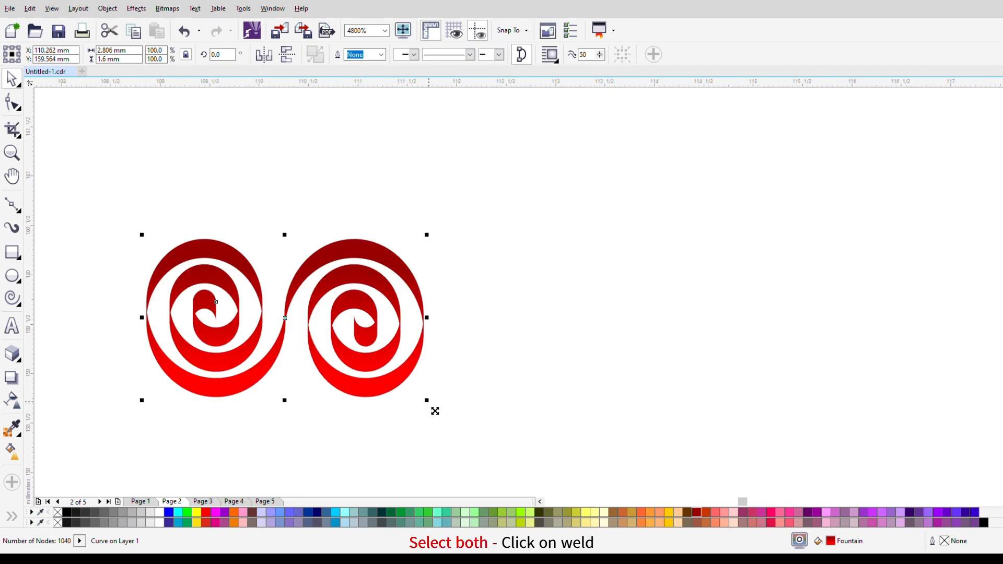
{"action": "left_click_drag", "start_coordinate": [434, 412], "coordinate": [371, 369]}
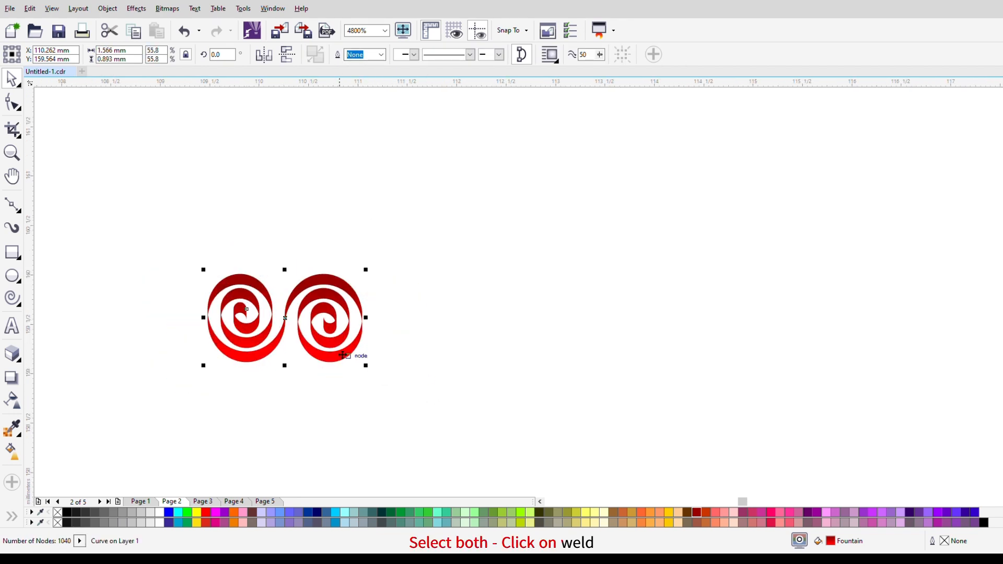
{"action": "left_click_drag", "start_coordinate": [278, 314], "coordinate": [379, 182]}
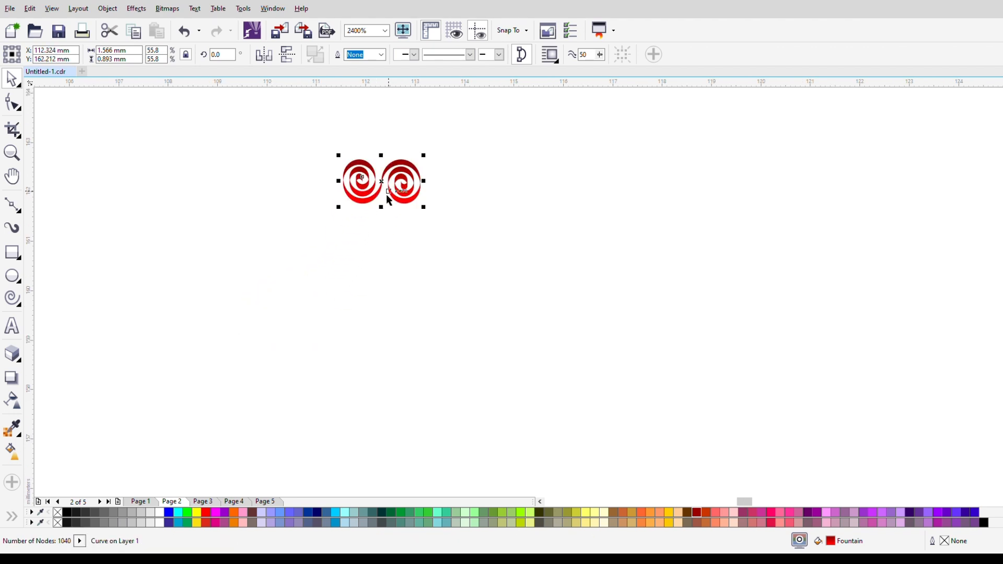
Draw a circle about 4.66 mm in diameter just below the double spiral
{"action": "left_click", "coordinate": [12, 275]}
{"action": "left_click_drag", "start_coordinate": [270, 229], "coordinate": [510, 415]}
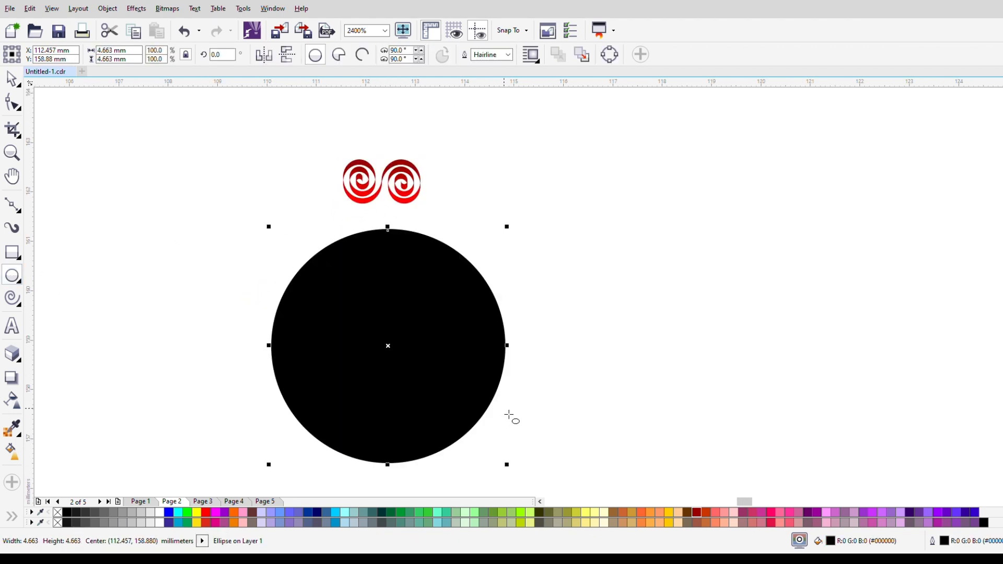
Remove the circle's fill and enlarge it about its centre to about 24.3 mm in diameter
{"action": "left_click", "coordinate": [61, 513]}
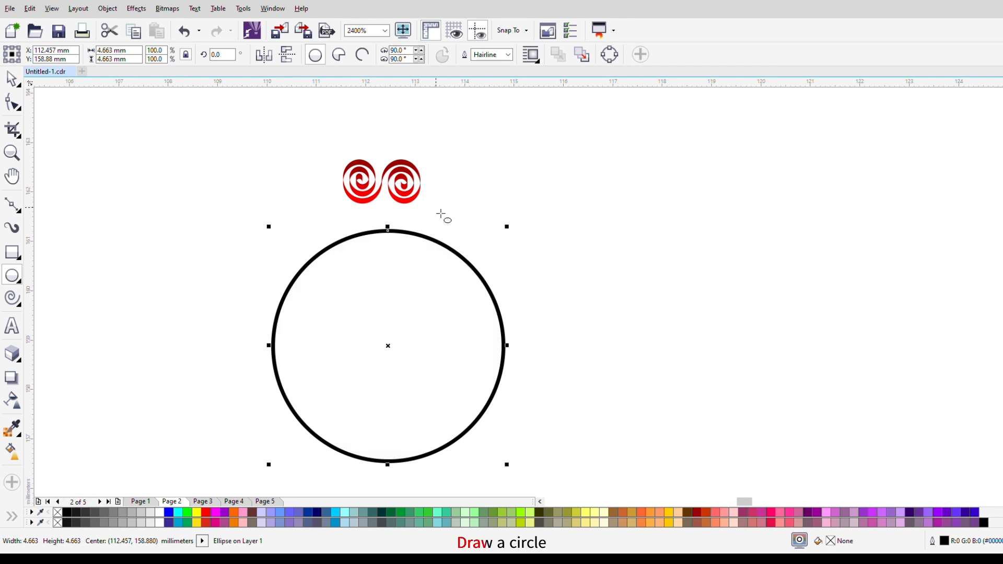
{"action": "left_click", "coordinate": [12, 78]}
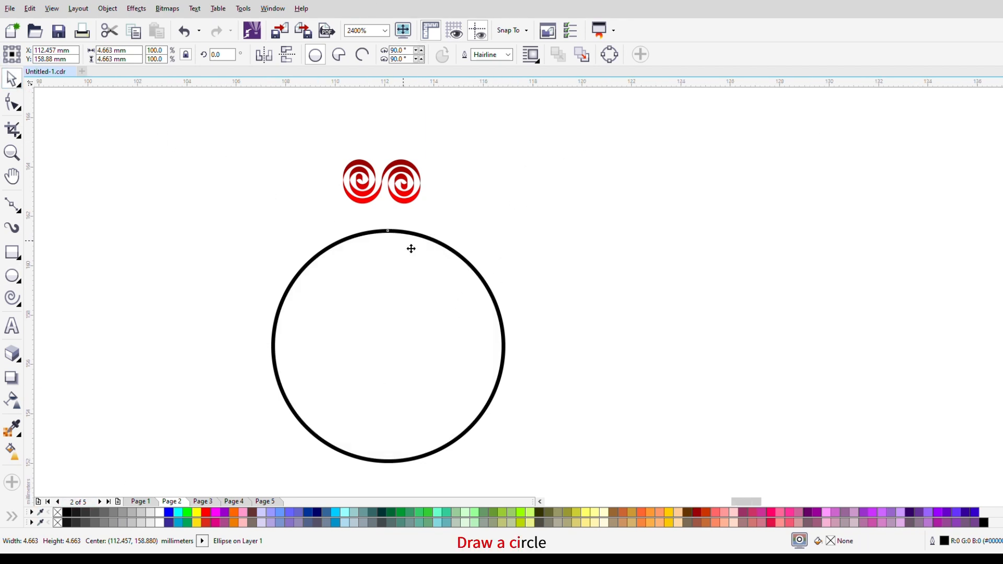
{"action": "scroll", "coordinate": [411, 249], "scroll_direction": "down", "scroll_amount": 2}
{"action": "key", "text": "ctrl+z"}
{"action": "left_click_drag", "start_coordinate": [439, 308], "coordinate": [574, 411]}
{"action": "key", "text": "Escape"}
Move the double spiral just above the circle's top edge and scale it about its centre to about 2.8 mm wide
{"action": "left_click", "coordinate": [398, 229]}
{"action": "left_click_drag", "start_coordinate": [402, 229], "coordinate": [412, 109]}
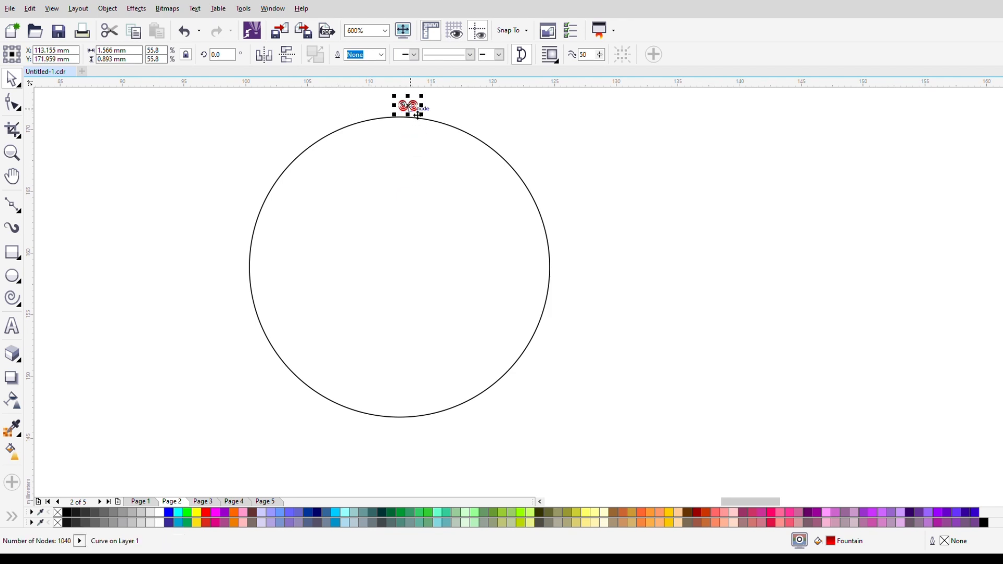
{"action": "left_click_drag", "start_coordinate": [428, 124], "coordinate": [435, 129]}
{"action": "left_click", "coordinate": [450, 108]}
{"action": "left_click", "coordinate": [409, 107]}
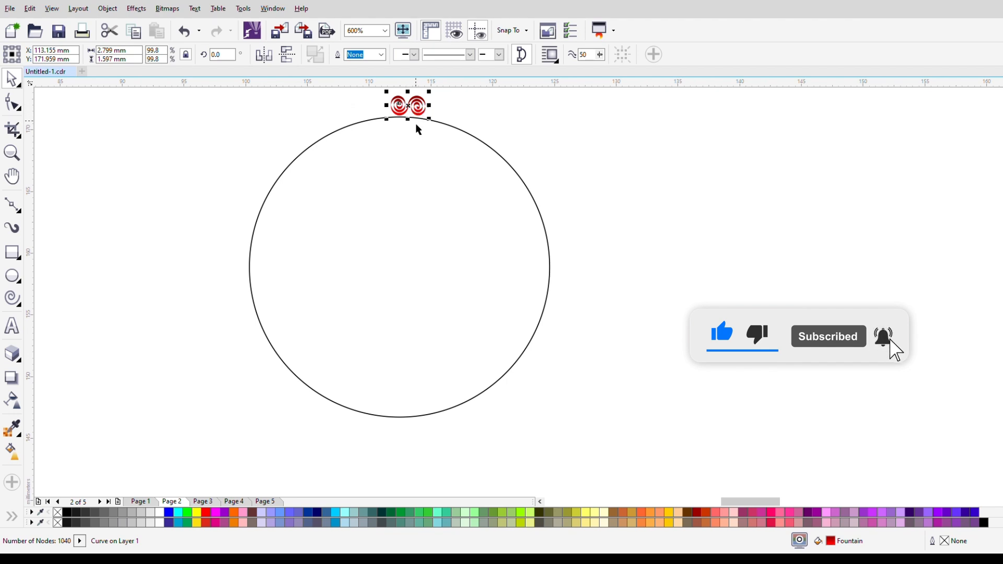
Align the double spiral horizontally with the circle's centre
{"action": "left_click", "coordinate": [415, 161], "text": "shift"}
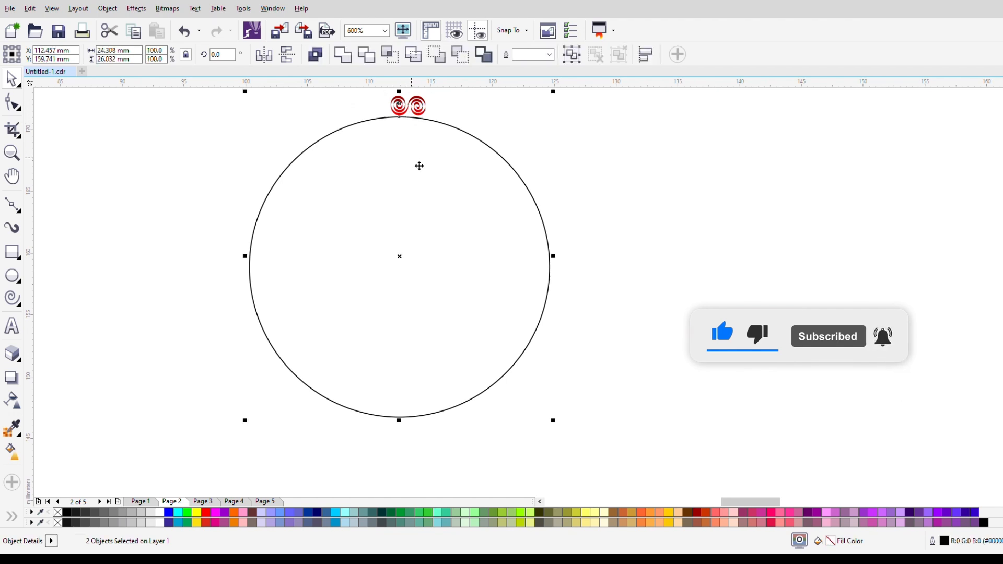
{"action": "key", "text": "c"}
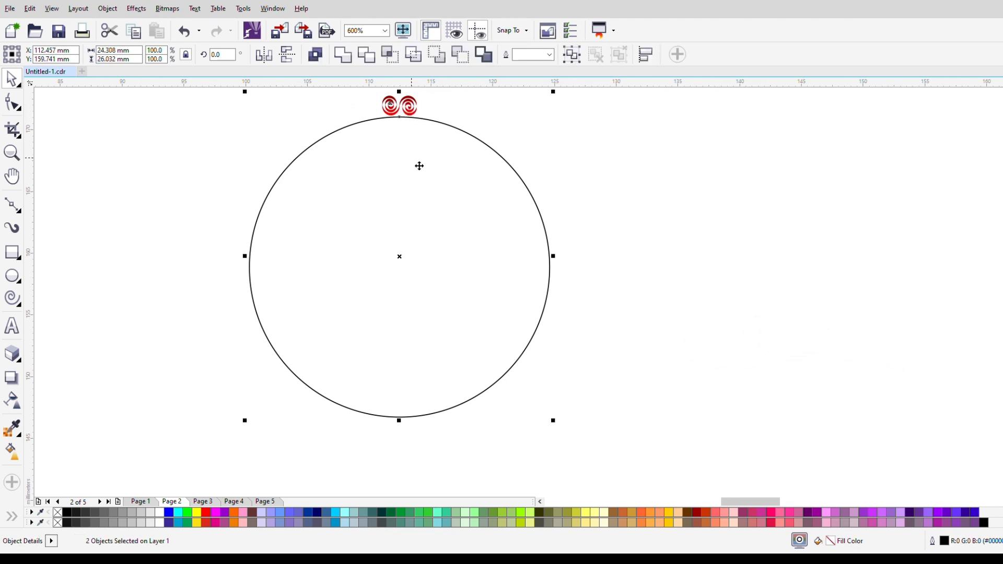
{"action": "left_click", "coordinate": [429, 100]}
Scale the double spiral proportionally about its centre to about 3.45 × 1.97 mm so it meets the circle's outline
{"action": "scroll", "coordinate": [400, 100], "scroll_direction": "up", "scroll_amount": 2}
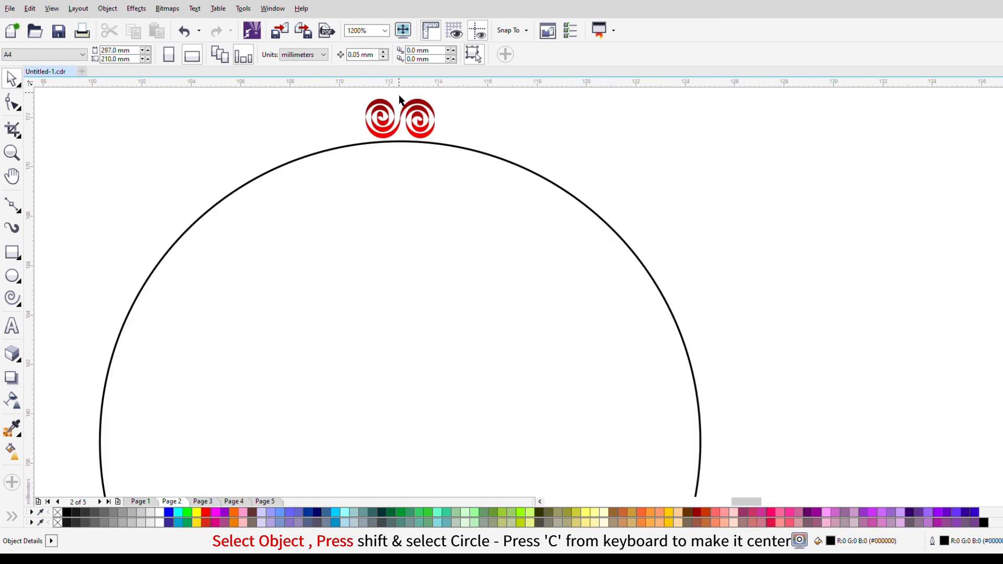
{"action": "left_click", "coordinate": [409, 132]}
{"action": "scroll", "coordinate": [405, 128], "scroll_direction": "down", "scroll_amount": 2}
{"action": "left_click_drag", "start_coordinate": [429, 144], "coordinate": [433, 146]}
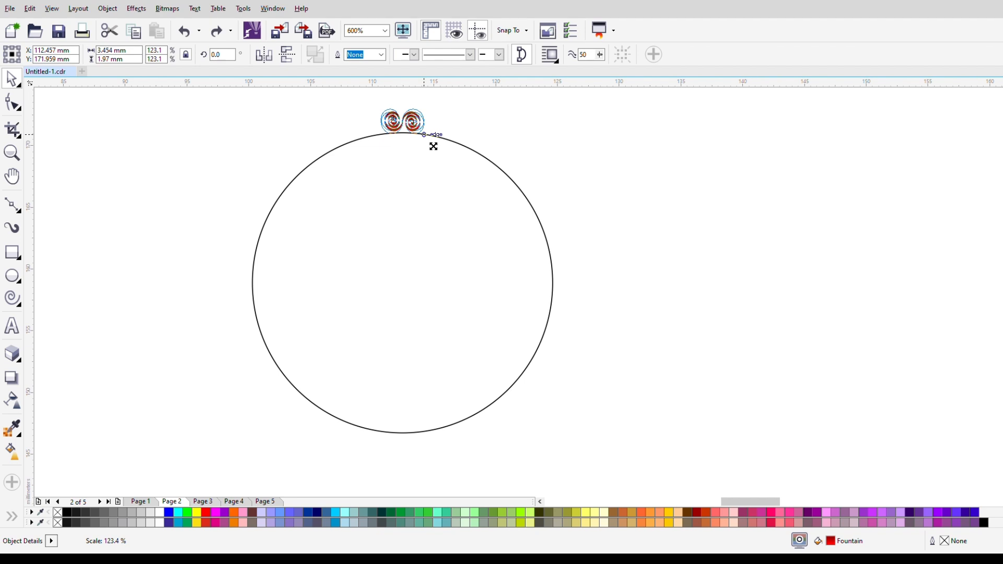
{"action": "left_click_drag", "start_coordinate": [433, 146], "coordinate": [433, 147]}
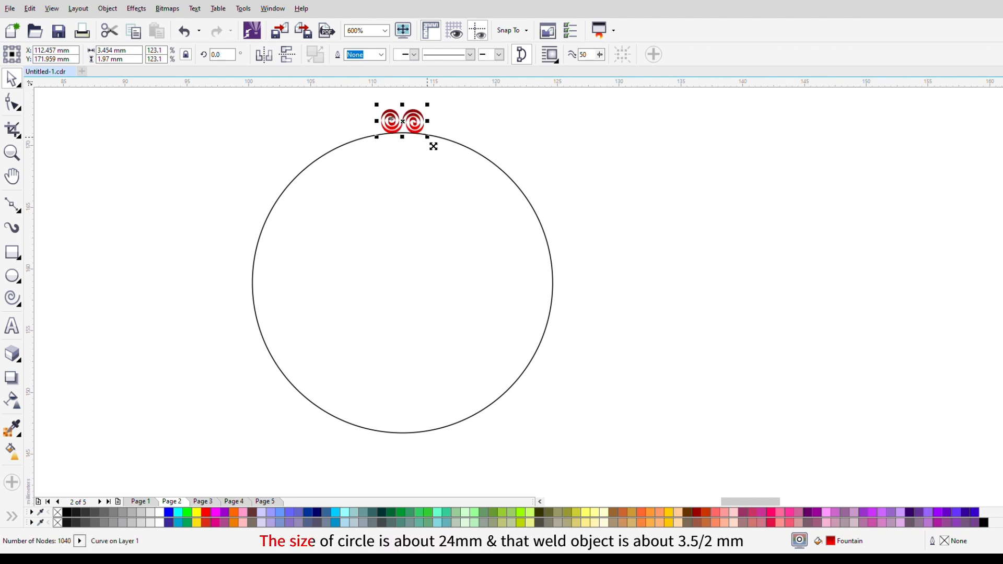
Place the double spiral's rotation pivot on the circle's centre and make a copy rotated 15 degrees clockwise
{"action": "left_click", "coordinate": [414, 123]}
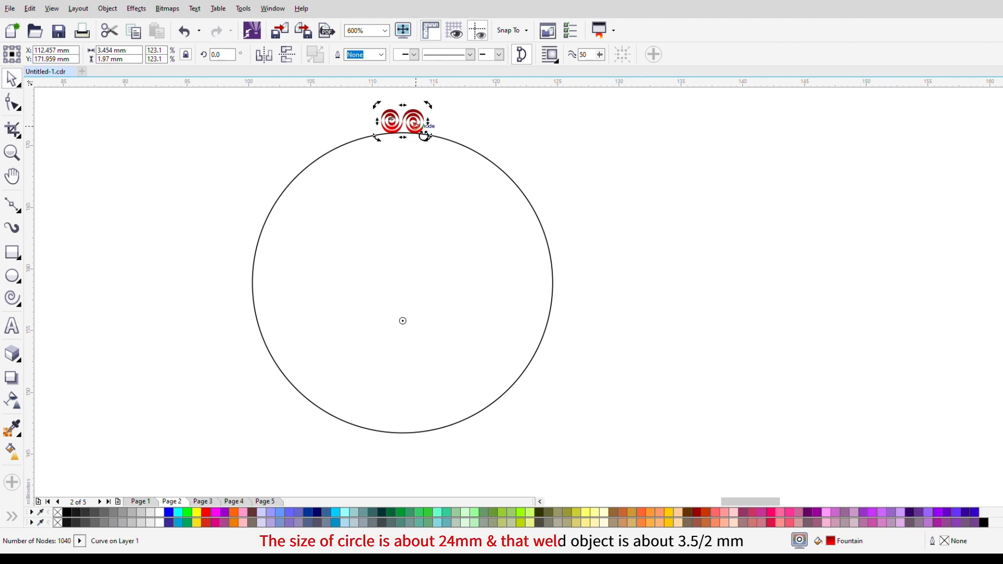
{"action": "left_click_drag", "start_coordinate": [406, 327], "coordinate": [403, 283]}
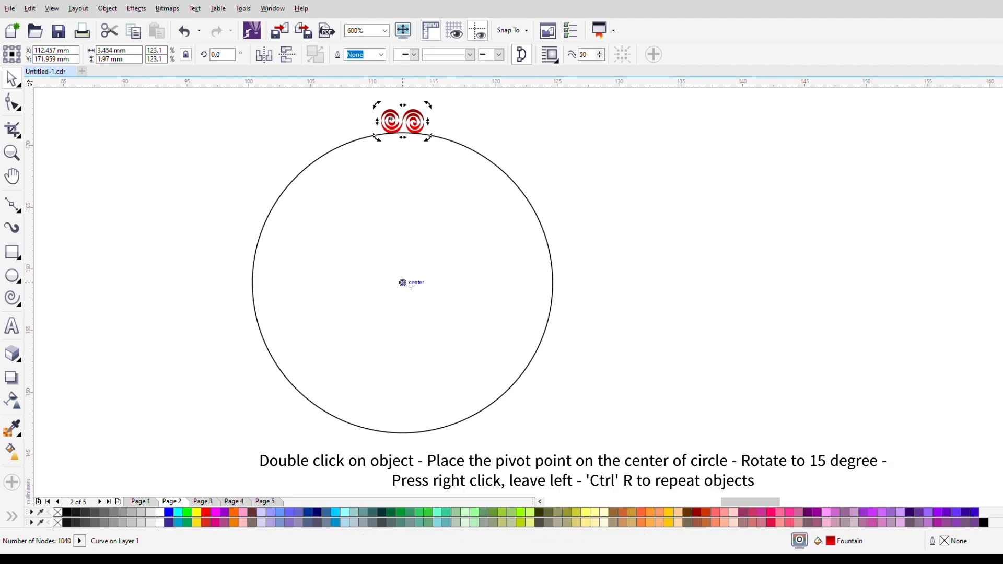
{"action": "left_click_drag", "start_coordinate": [434, 108], "coordinate": [470, 123]}
{"action": "right_click", "coordinate": [470, 122]}
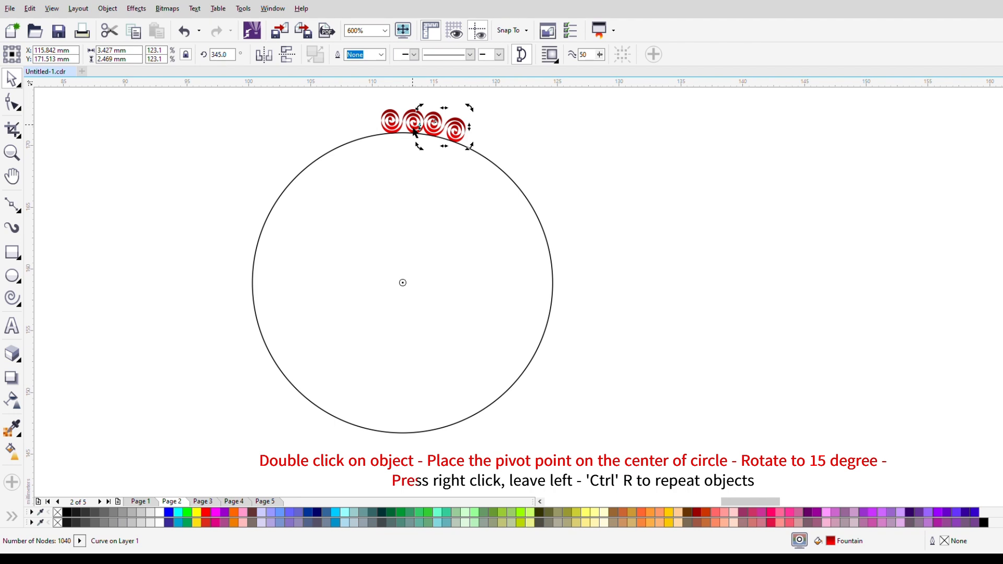
Repeat the 15-degree rotated copy around the circle until 24 double spirals form a closed ring
{"action": "key", "text": "ctrl+r"}
{"action": "key", "text": "ctrl+r"}
{"action": "key", "text": "ctrl+r"}
{"action": "key", "text": "ctrl+r"}
{"action": "key", "text": "ctrl+r"}
{"action": "key", "text": "ctrl+r"}
{"action": "key", "text": "ctrl+r"}
{"action": "key", "text": "ctrl+r"}
{"action": "key", "text": "ctrl+r"}
{"action": "key", "text": "ctrl+r"}
{"action": "key", "text": "ctrl+r"}
{"action": "key", "text": "ctrl+r"}
{"action": "key", "text": "ctrl+r"}
{"action": "key", "text": "ctrl+r"}
{"action": "key", "text": "ctrl+r"}
{"action": "key", "text": "ctrl+r"}
{"action": "key", "text": "ctrl+r"}
{"action": "key", "text": "ctrl+r"}
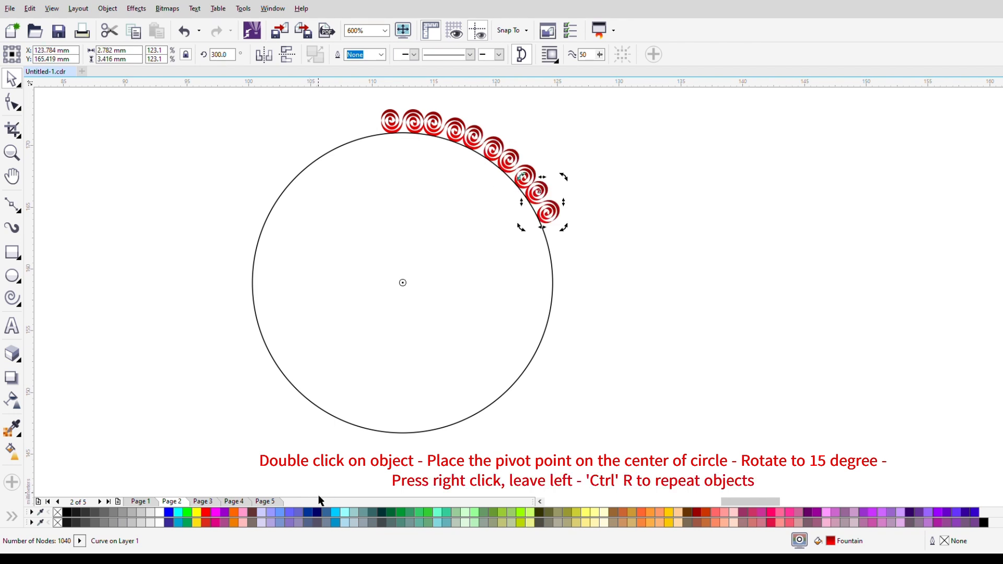
{"action": "key", "text": "ctrl+r"}
{"action": "key", "text": "ctrl+r"}
{"action": "key", "text": "ctrl+r"}
{"action": "key", "text": "ctrl+r"}
{"action": "key", "text": "ctrl+r"}
{"action": "key", "text": "ctrl+r"}
{"action": "key", "text": "ctrl+r"}
{"action": "key", "text": "ctrl+r"}
{"action": "key", "text": "ctrl+r"}
{"action": "key", "text": "ctrl+r"}
{"action": "key", "text": "ctrl+r"}
{"action": "key", "text": "ctrl+r"}
{"action": "key", "text": "ctrl+r"}
{"action": "key", "text": "ctrl+r"}
{"action": "key", "text": "ctrl+r"}
{"action": "key", "text": "ctrl+r"}
{"action": "key", "text": "ctrl+r"}
{"action": "key", "text": "ctrl+r"}
{"action": "key", "text": "ctrl+r"}
{"action": "key", "text": "ctrl+r"}
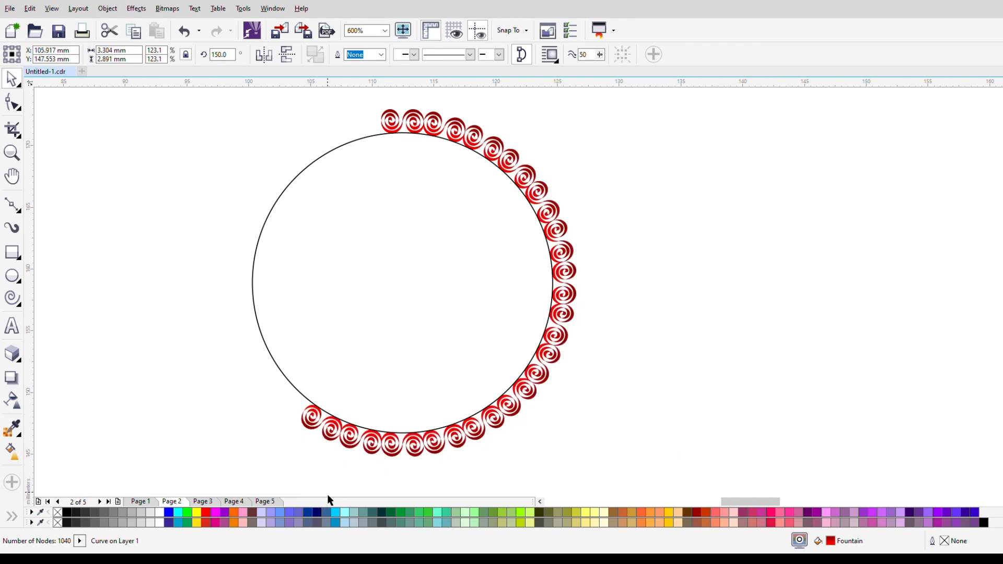
{"action": "key", "text": "ctrl+r"}
{"action": "key", "text": "ctrl+r"}
{"action": "key", "text": "ctrl+r"}
{"action": "key", "text": "ctrl+r"}
{"action": "key", "text": "ctrl+r"}
{"action": "key", "text": "ctrl+r"}
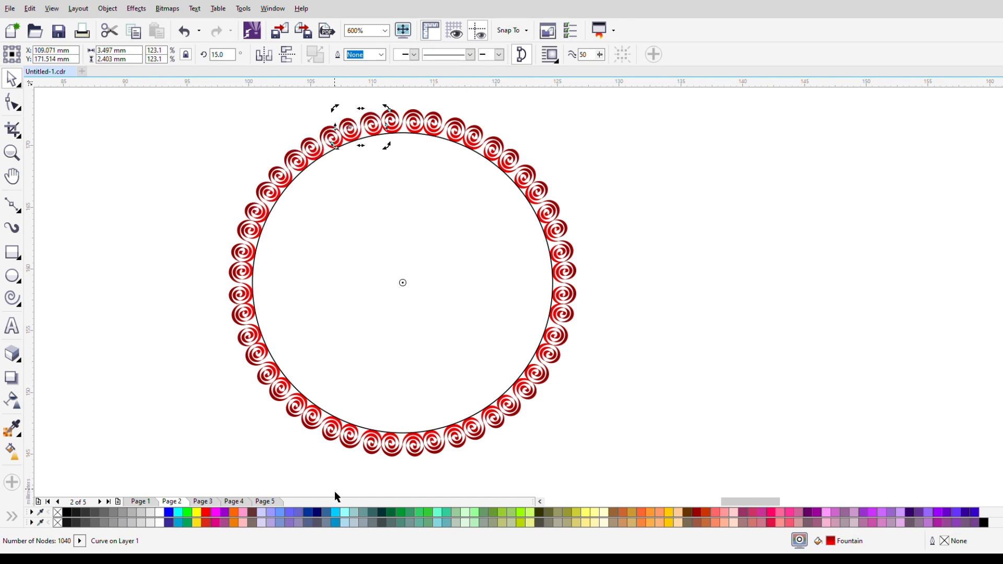
{"action": "left_click", "coordinate": [640, 243]}
Move the circle about 31 mm right, out of the ring, and group all 24 double spirals
{"action": "scroll", "coordinate": [459, 154], "scroll_direction": "up", "scroll_amount": 3}
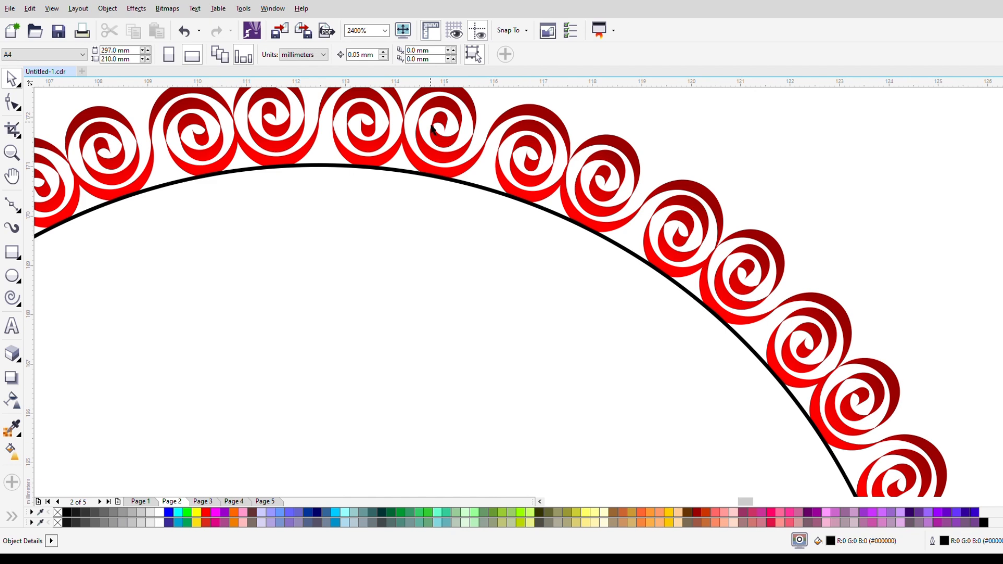
{"action": "scroll", "coordinate": [433, 130], "scroll_direction": "down", "scroll_amount": 3}
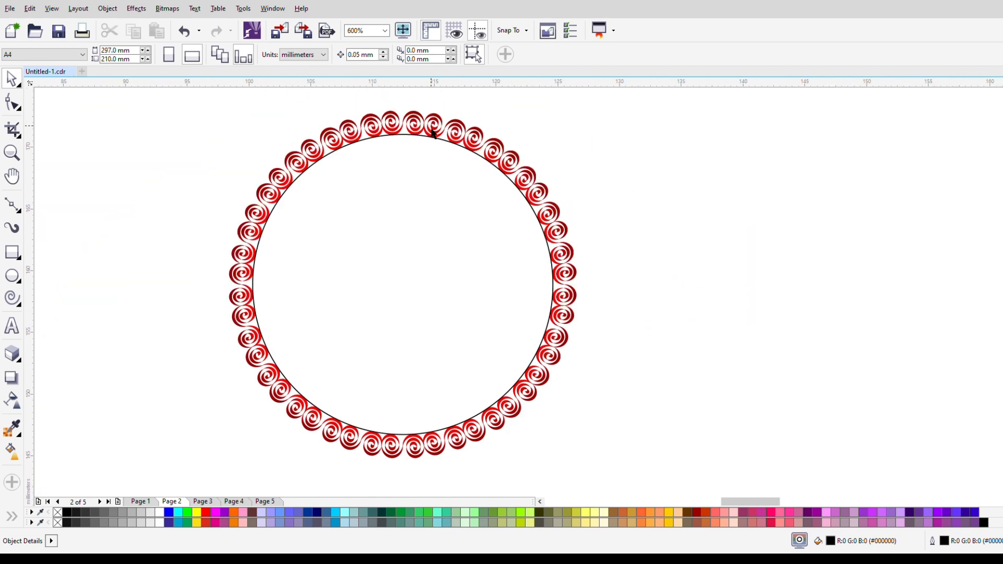
{"action": "left_click", "coordinate": [416, 289]}
{"action": "left_click_drag", "start_coordinate": [416, 287], "coordinate": [802, 258]}
{"action": "left_click_drag", "start_coordinate": [209, 103], "coordinate": [595, 485]}
{"action": "left_click", "coordinate": [573, 54]}
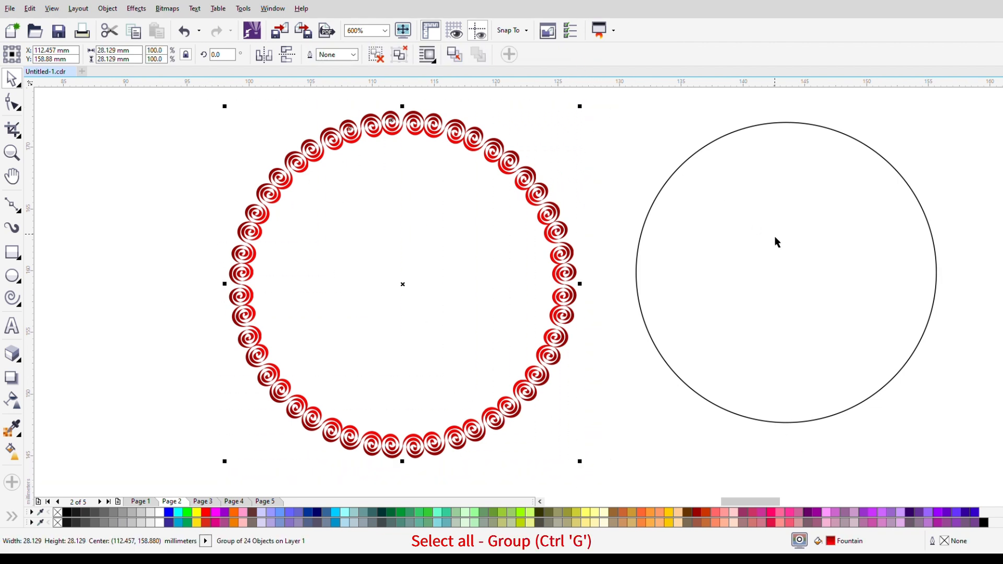
Delete the guide circle beside the ring, leaving the spiral group deselected
{"action": "left_click", "coordinate": [777, 240]}
{"action": "key", "text": "Delete"}
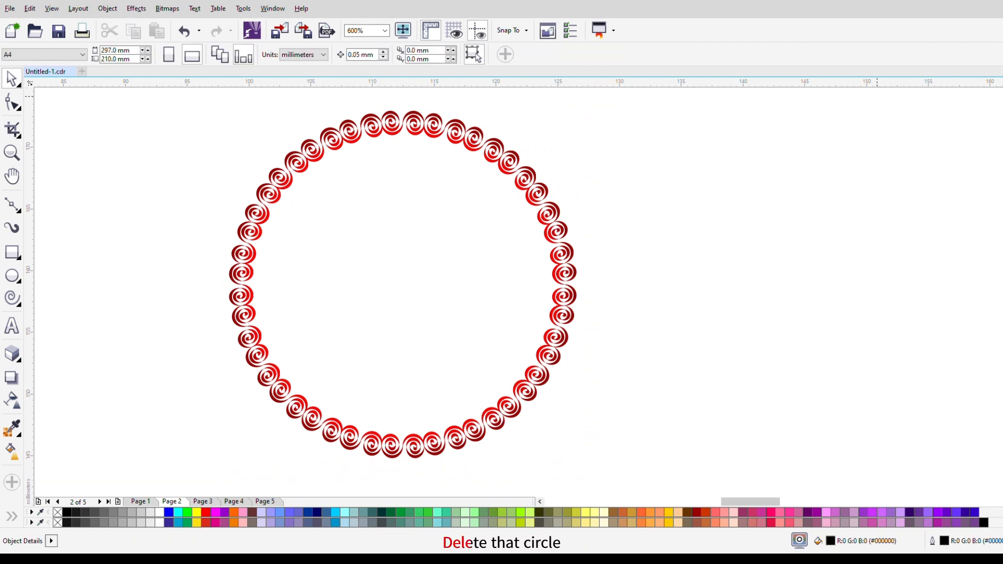
{"action": "left_click", "coordinate": [515, 172]}
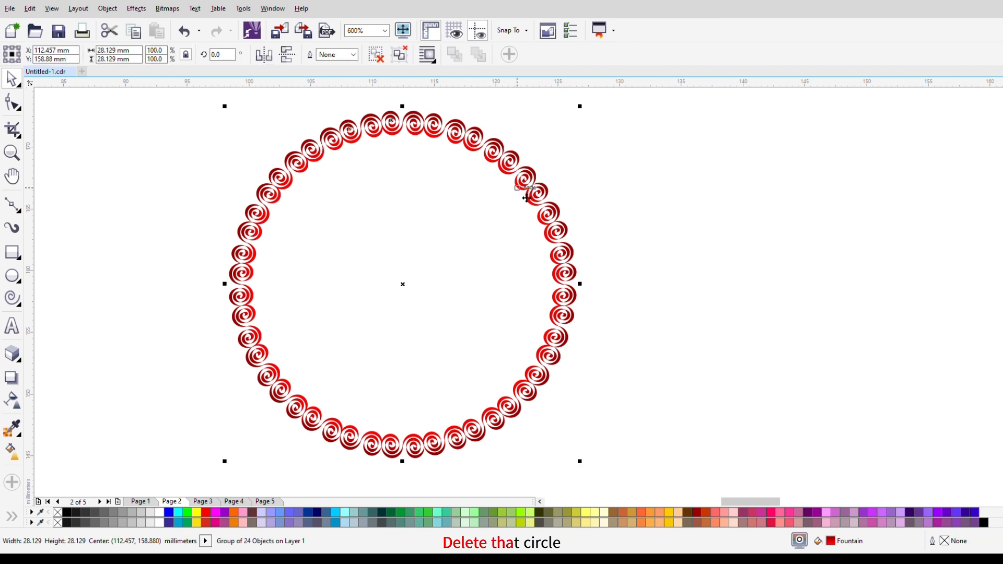
{"action": "left_click", "coordinate": [715, 249]}
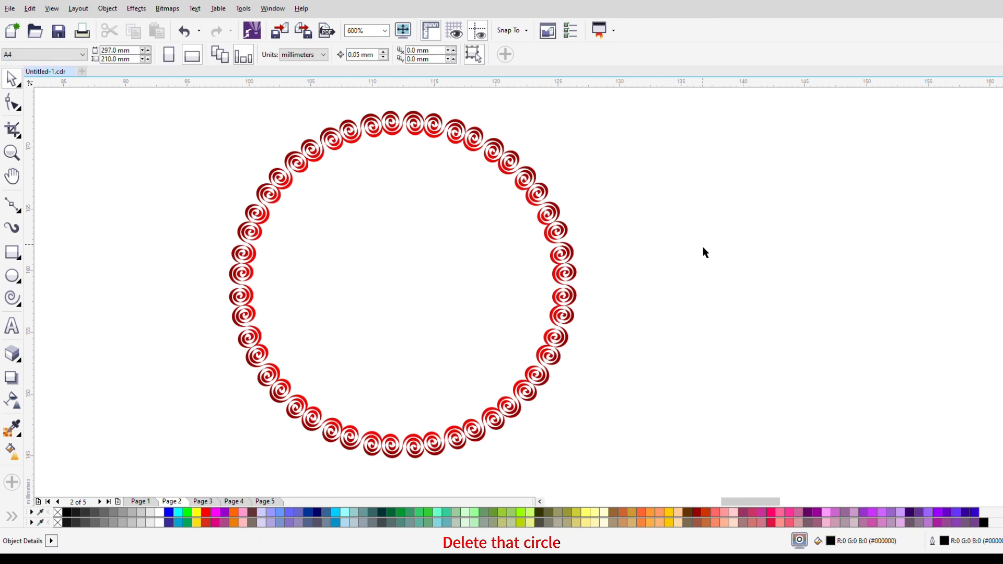